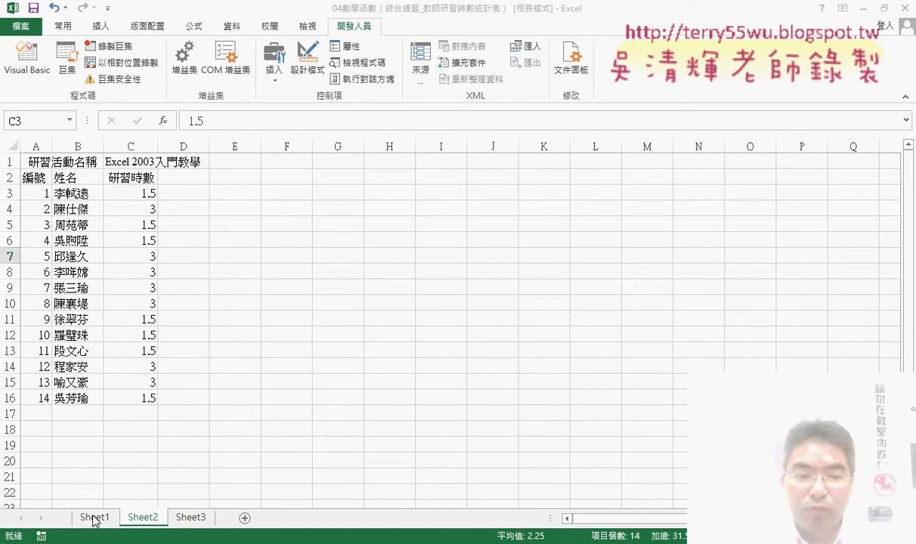
# Step: Review Sheet2's names in B3:B16 and training hours in C3:C16, then return to Sheet1
pyautogui.click(75, 197)
pyautogui.moveTo(76, 196); pyautogui.dragTo(75, 395)
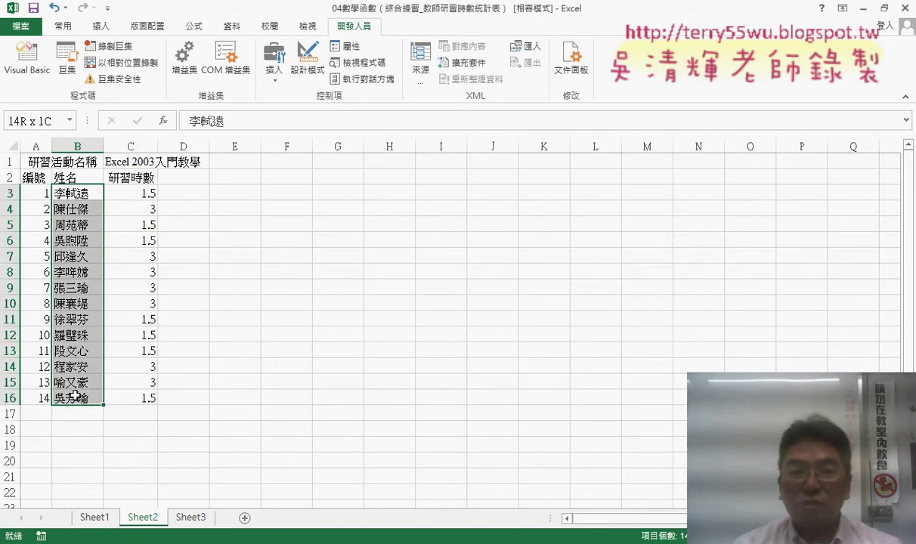
pyautogui.click(94, 517)
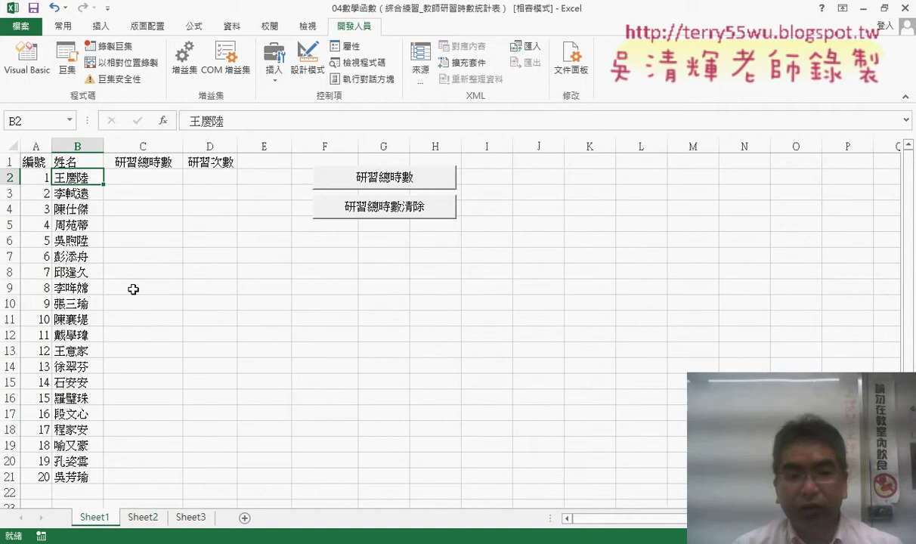
pyautogui.click(143, 517)
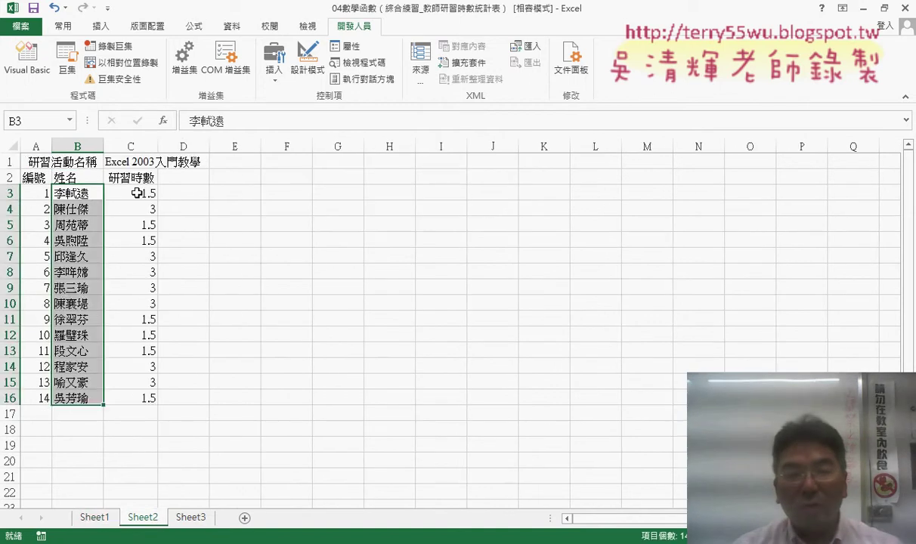
pyautogui.moveTo(136, 194); pyautogui.dragTo(145, 401)
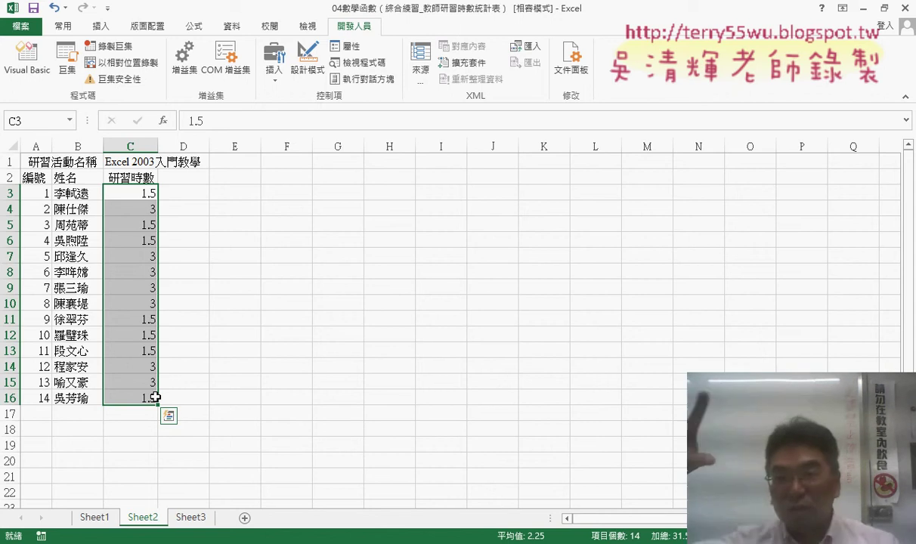
pyautogui.click(95, 518)
# Step: In Sheet1's C2, insert SUMIF from the recently used function category
pyautogui.click(164, 174)
pyautogui.click(162, 121)
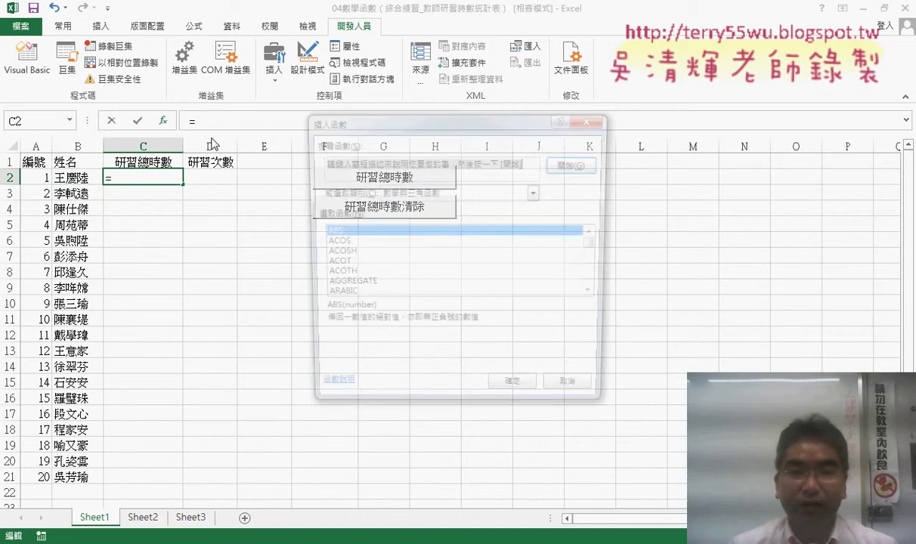
pyautogui.click(444, 195)
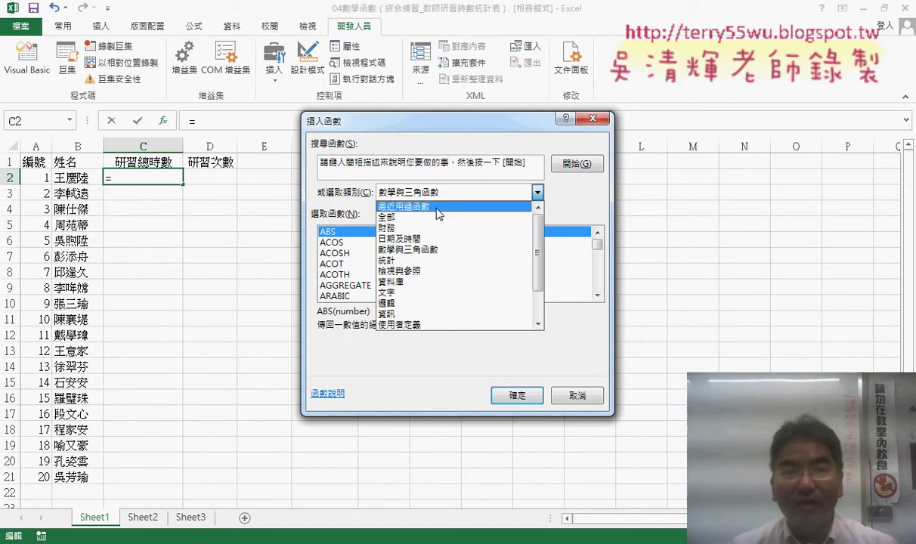
pyautogui.click(437, 207)
pyautogui.click(517, 395)
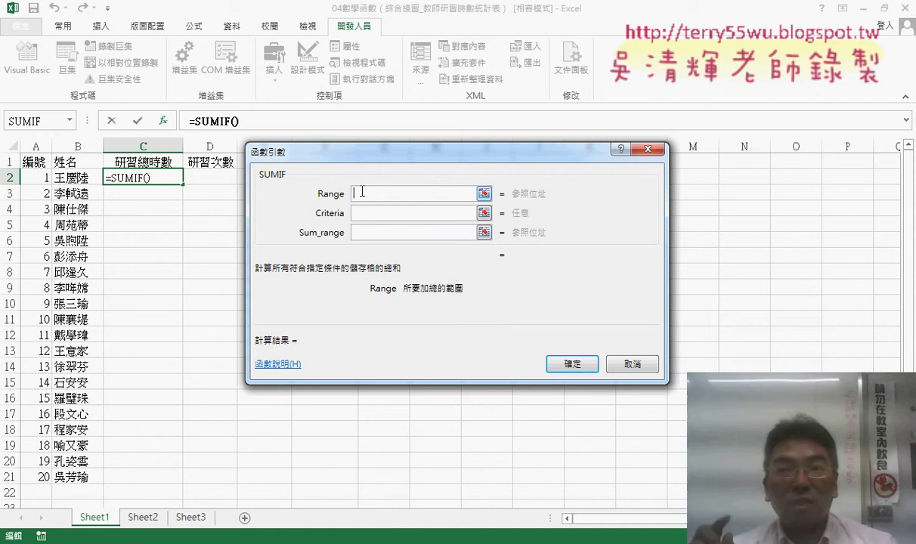
# Step: Enter =SUMIF(Sheet2!B3:B16,B2,Sheet2!C3:C16) in C2 through the Function Arguments dialog
pyautogui.click(142, 517)
pyautogui.moveTo(76, 194); pyautogui.dragTo(80, 400)
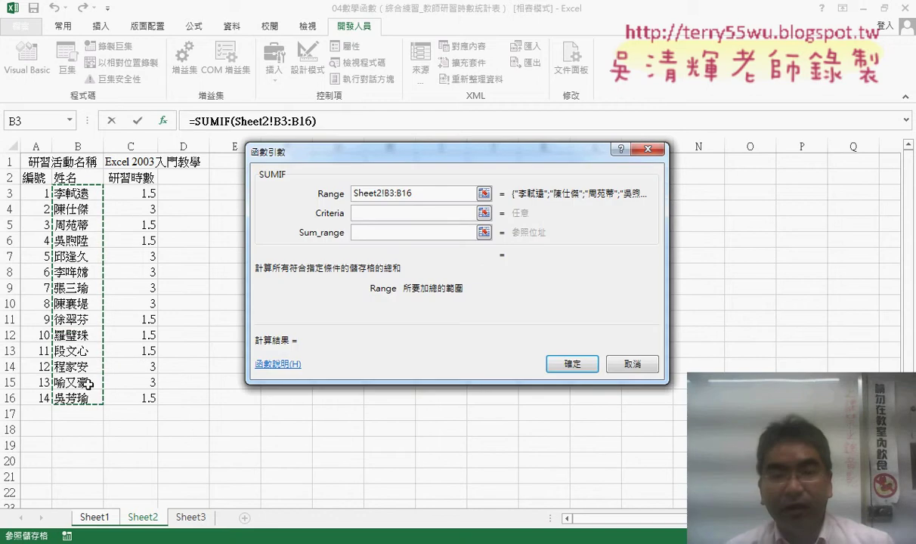
pyautogui.click(376, 213)
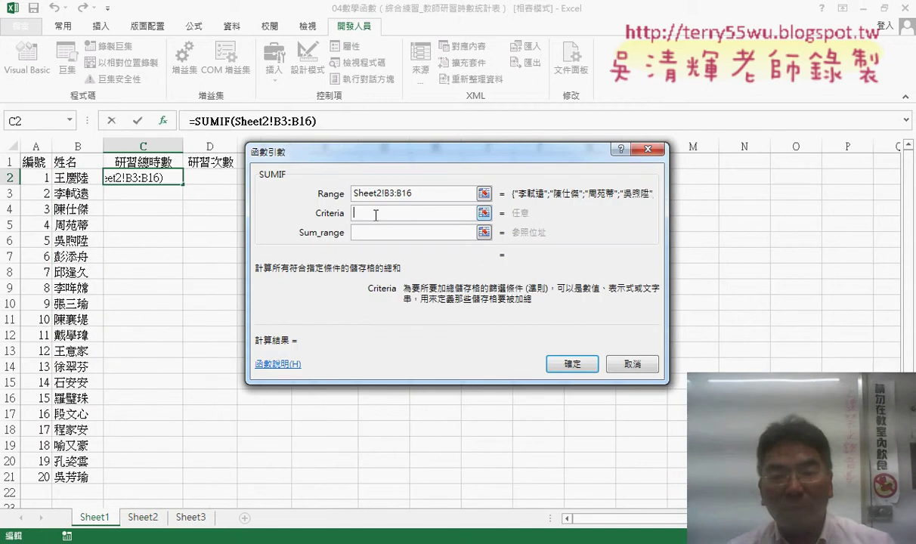
pyautogui.click(78, 178)
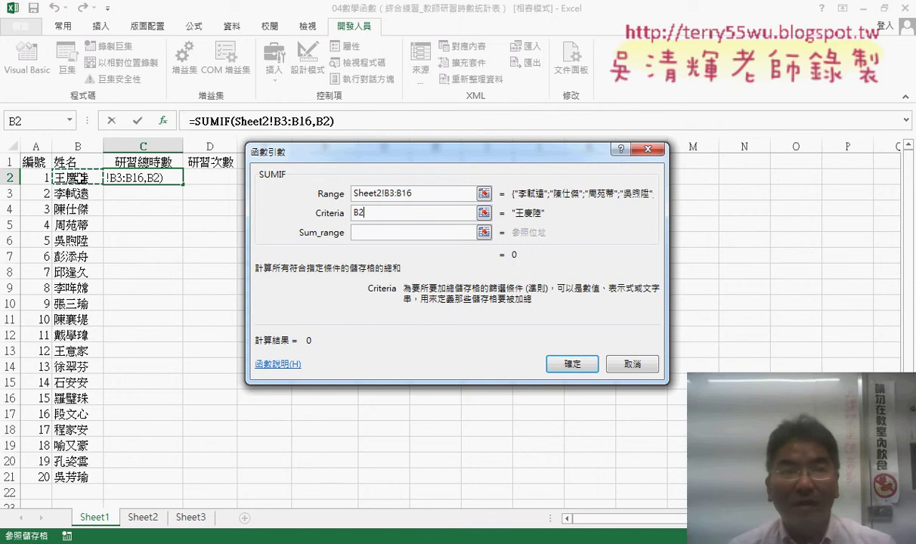
pyautogui.click(359, 233)
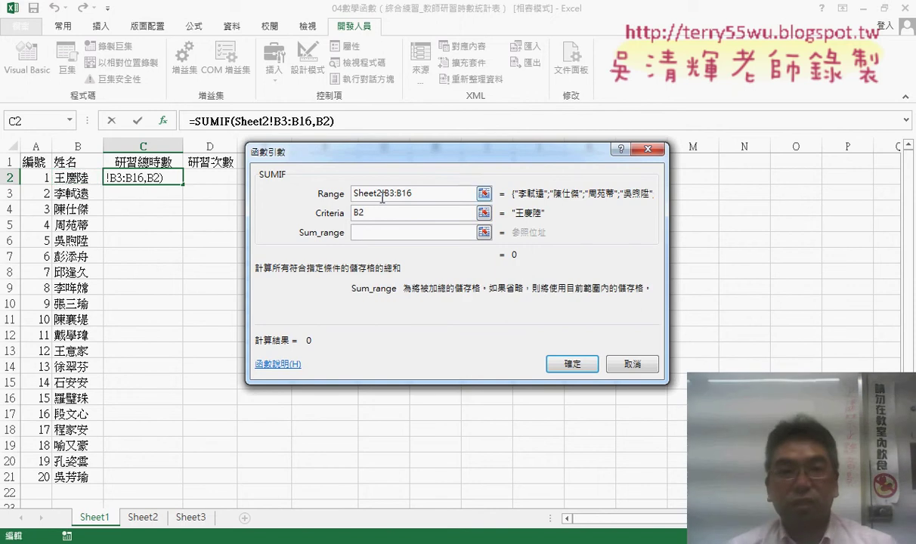
pyautogui.click(143, 518)
pyautogui.moveTo(136, 195); pyautogui.dragTo(146, 393)
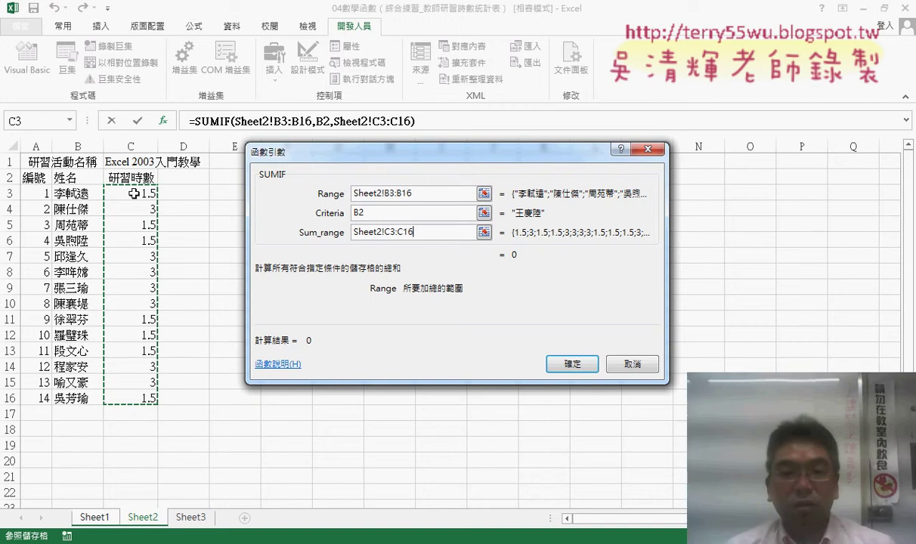
pyautogui.click(576, 362)
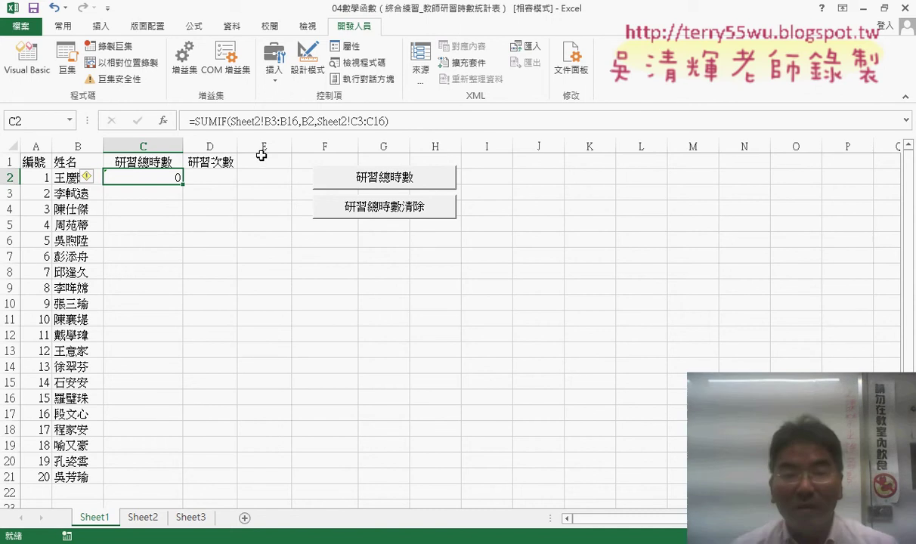
# Step: Change C2 to =SUMIF(Sheet2!B$3:B$16,B2,Sheet2!C$3:C$16) and fill it down to C21
pyautogui.doubleClick(295, 122)
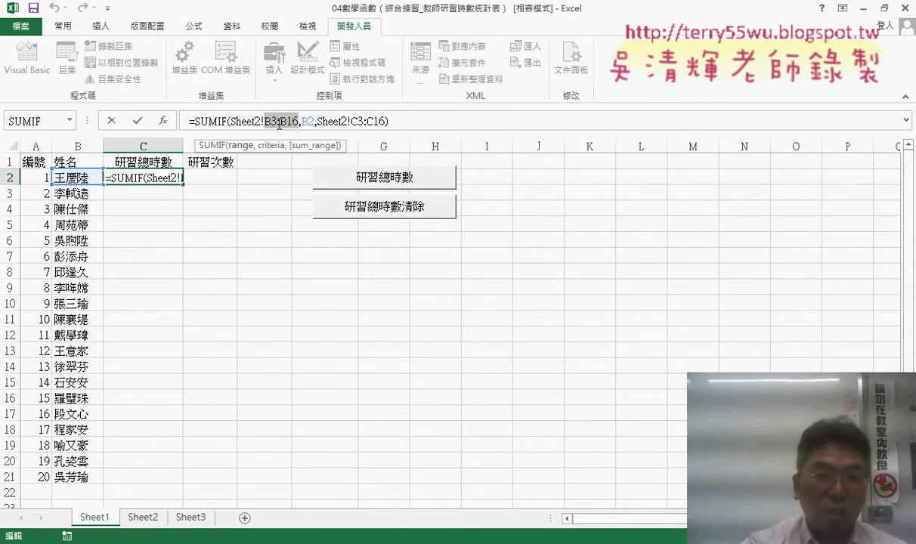
pyautogui.press('F4')
pyautogui.press('F4')
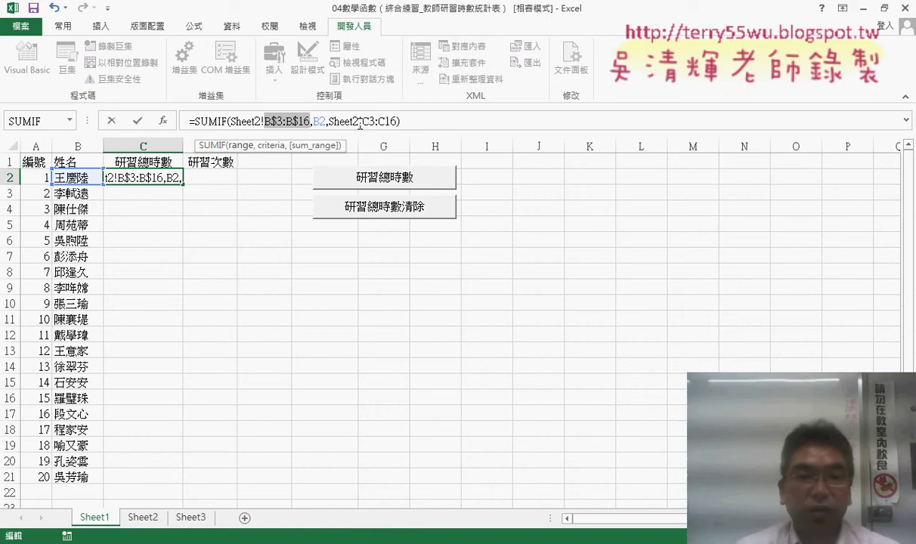
pyautogui.moveTo(362, 121); pyautogui.dragTo(398, 121)
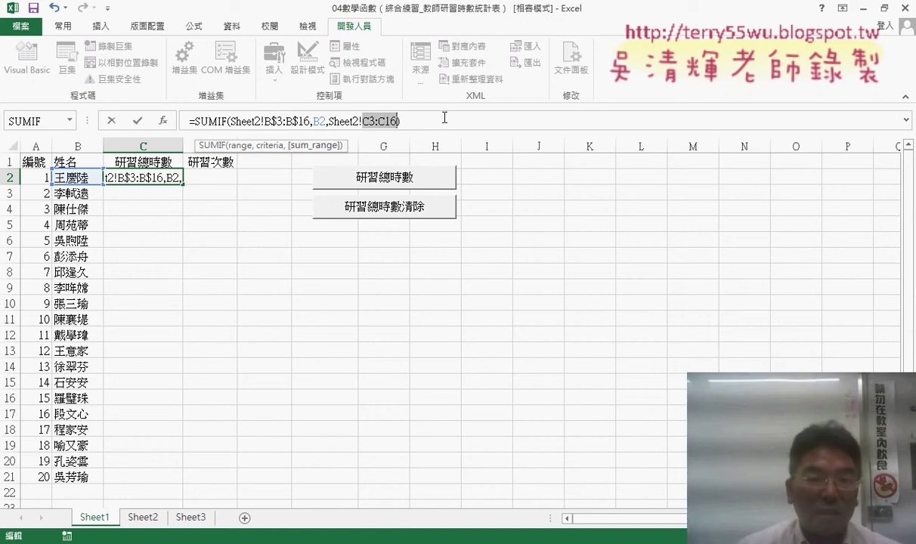
pyautogui.press('F4')
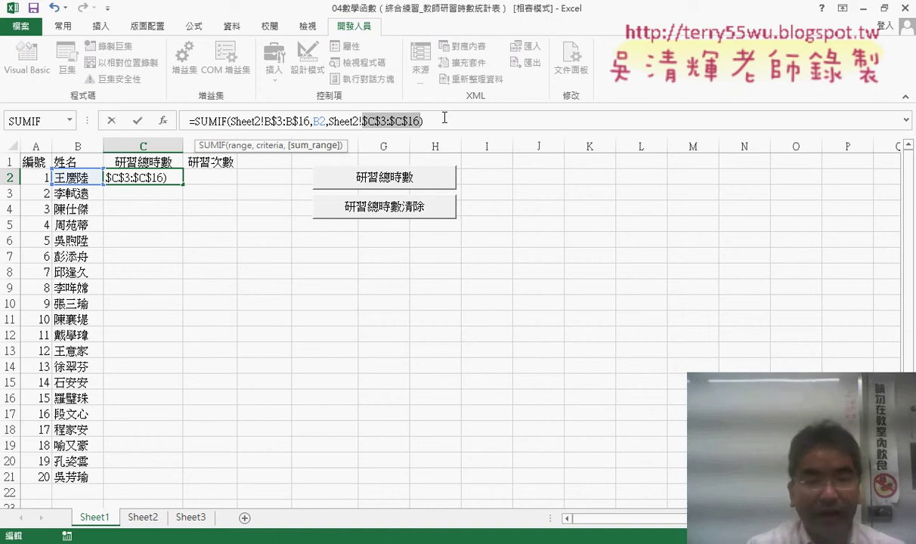
pyautogui.press('F4')
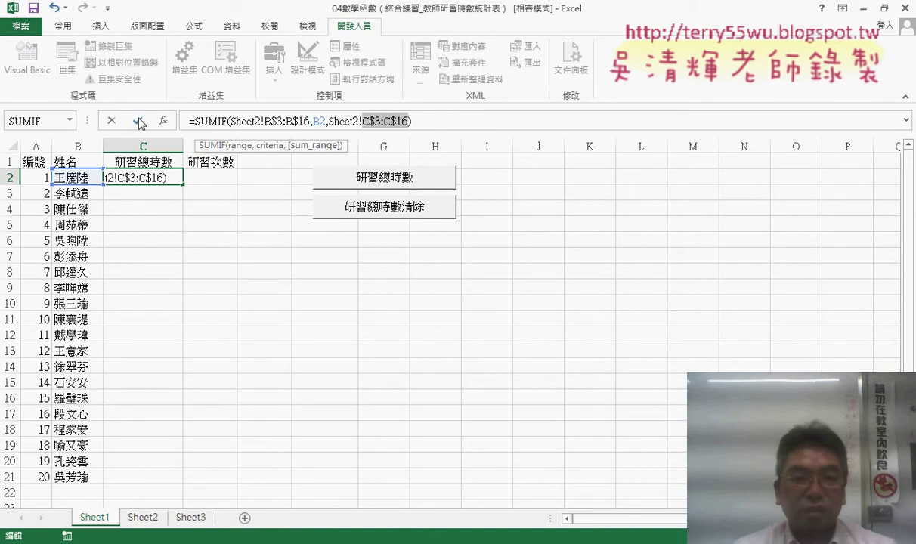
pyautogui.click(138, 122)
pyautogui.doubleClick(182, 184)
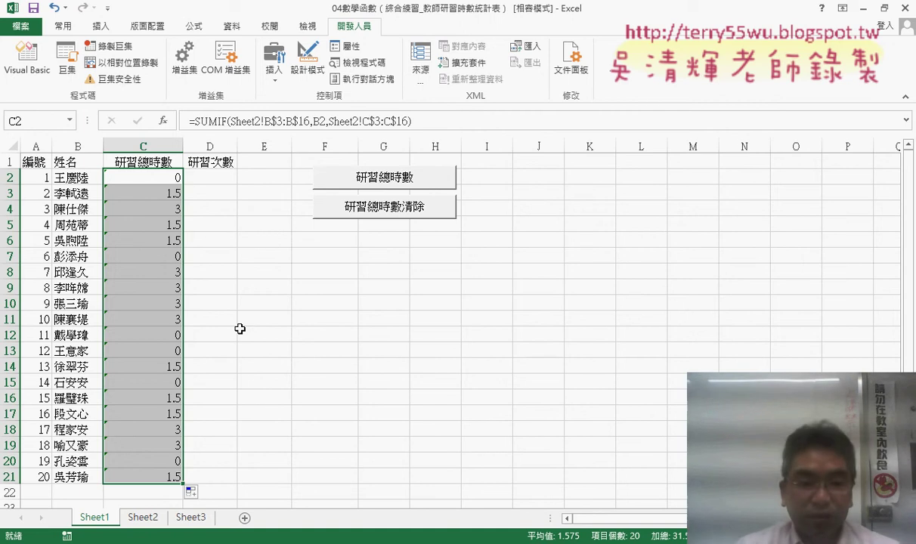
pyautogui.click(142, 519)
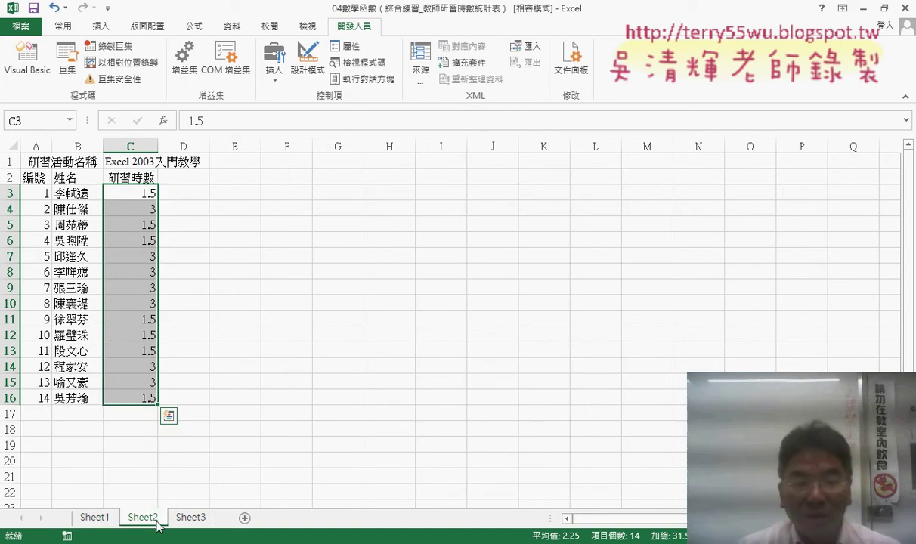
pyautogui.click(198, 523)
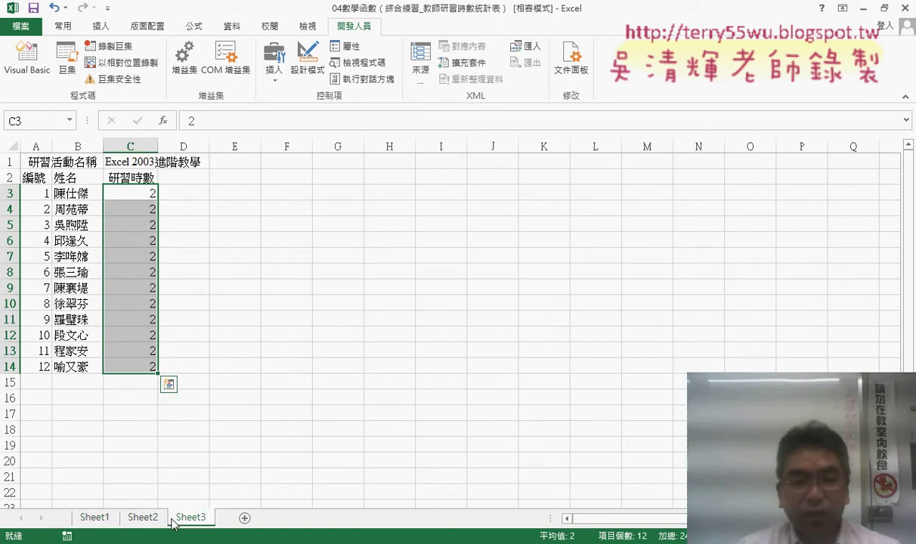
pyautogui.click(143, 162)
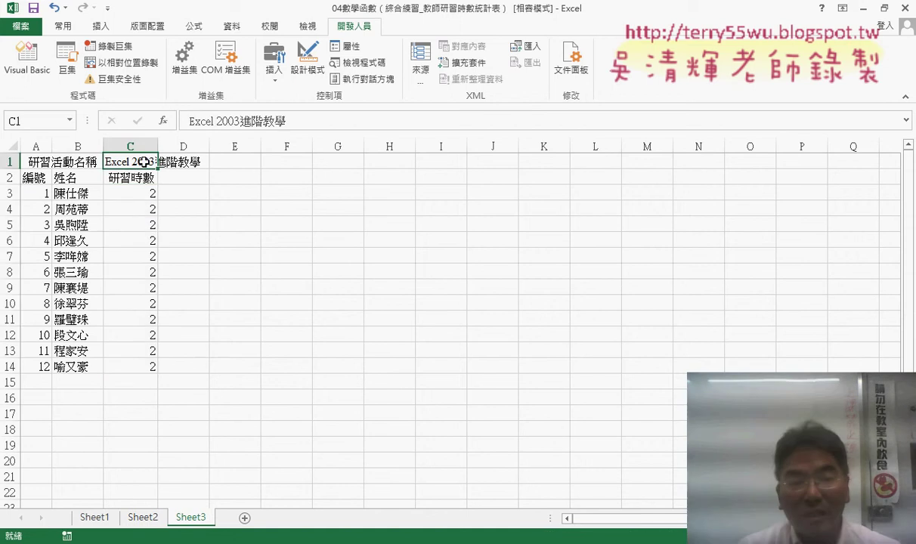
pyautogui.moveTo(138, 195); pyautogui.dragTo(147, 366)
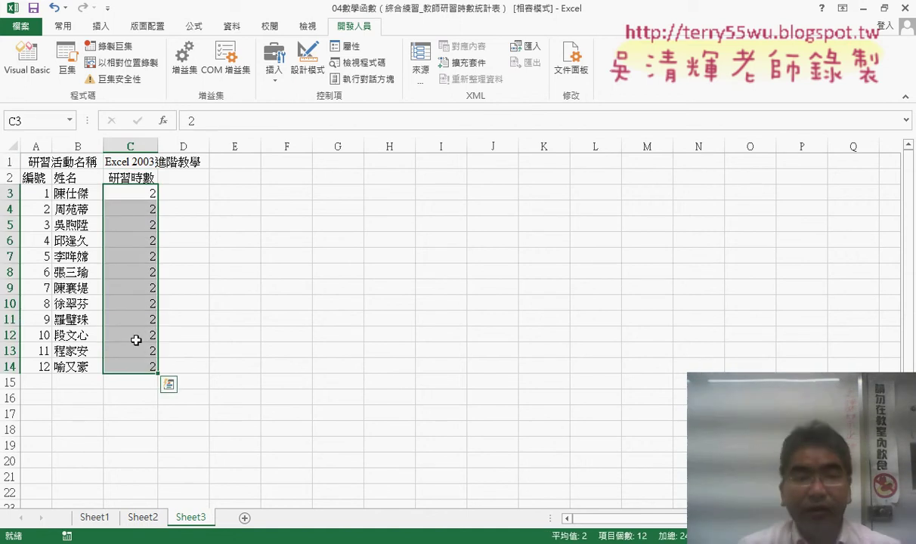
pyautogui.click(142, 517)
pyautogui.click(11, 194)
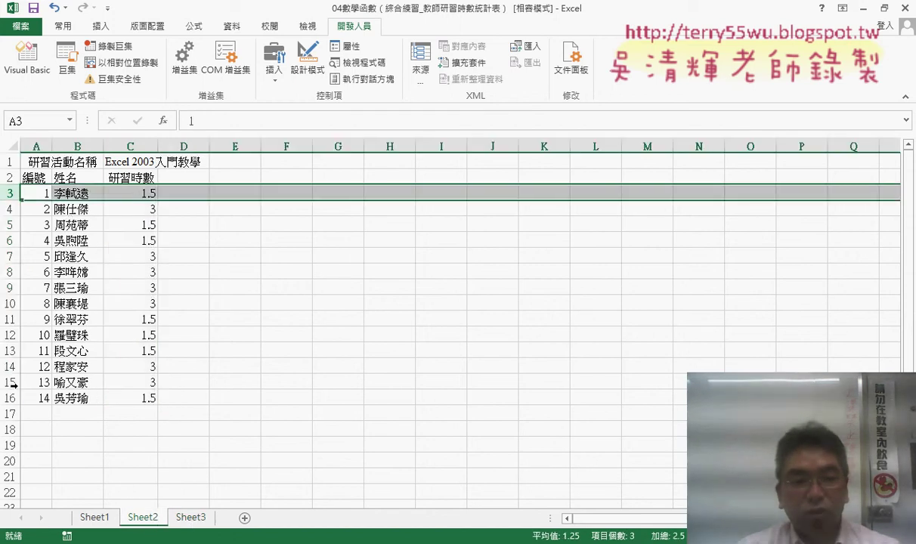
pyautogui.click(12, 398)
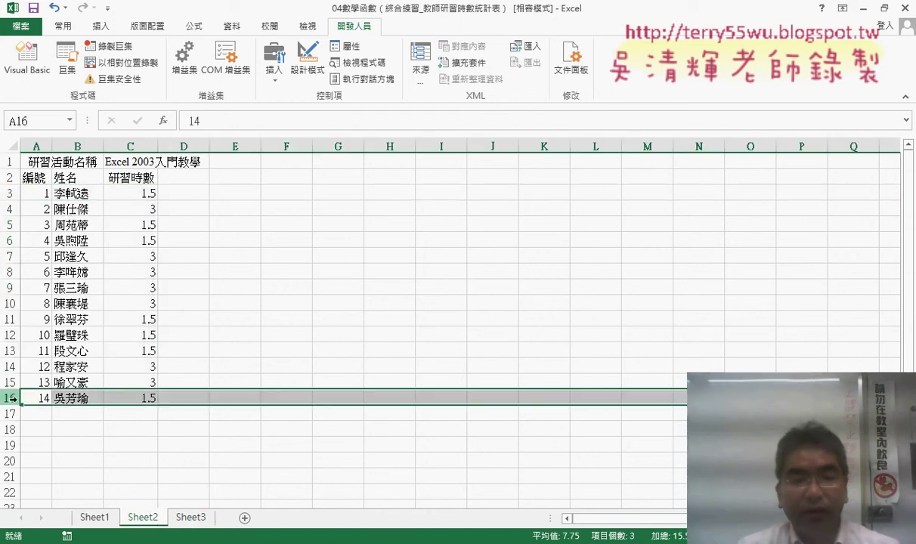
pyautogui.click(95, 521)
pyautogui.click(160, 176)
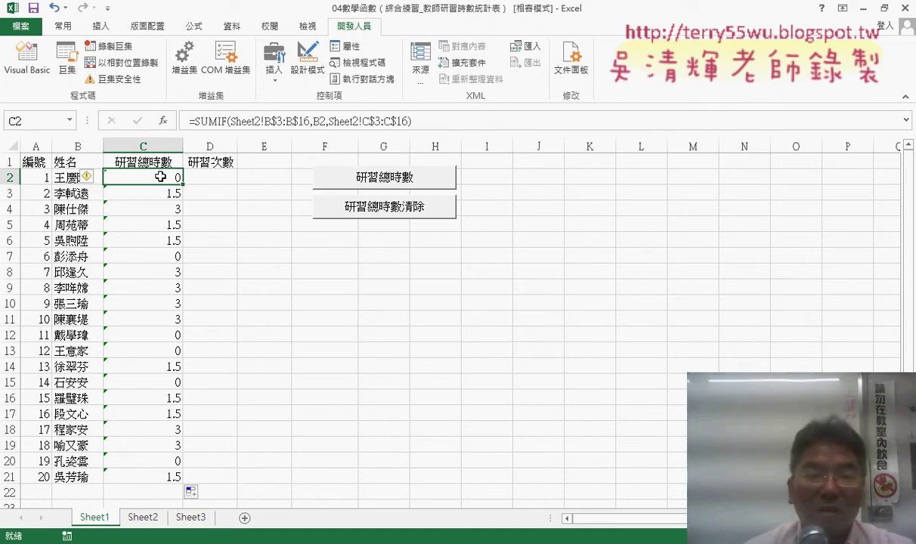
# Step: Append a plus sign and a pasted copy of the SUMIF to C2's formula
pyautogui.click(438, 117)
pyautogui.write('+')
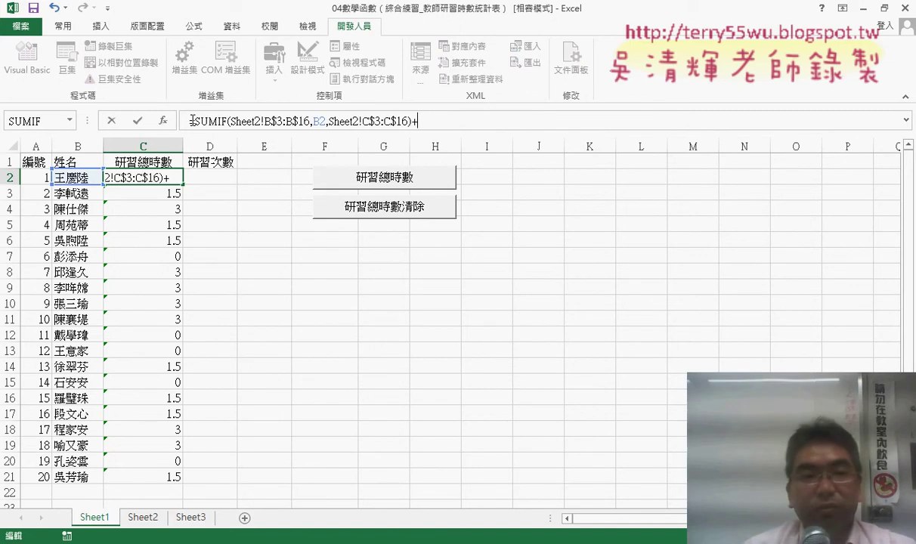
pyautogui.moveTo(192, 121); pyautogui.dragTo(409, 122)
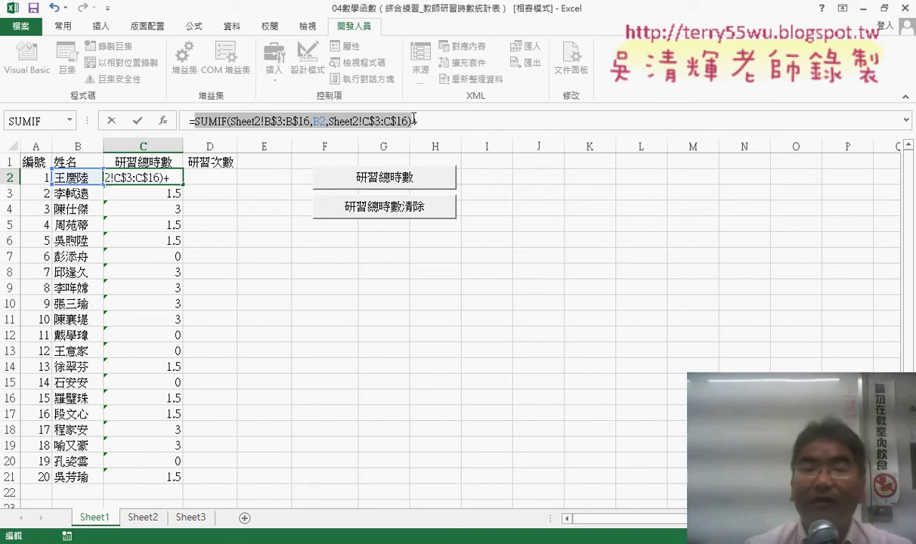
pyautogui.click(440, 121)
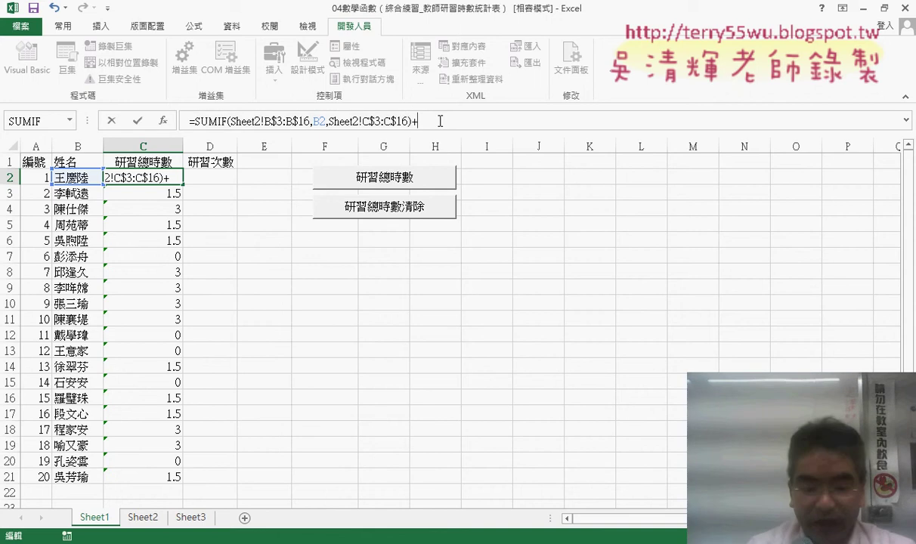
pyautogui.hotkey('ctrl', 'v')
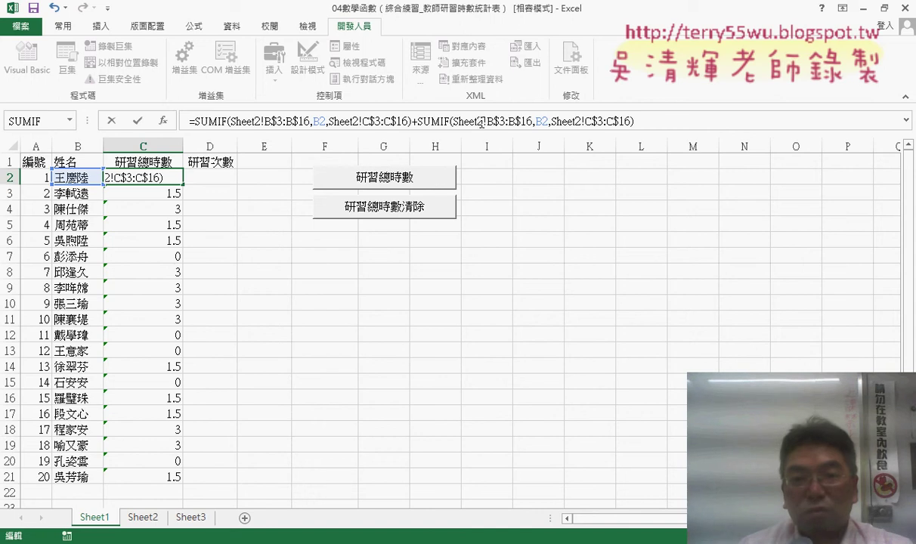
# Step: Change the second SUMIF's name range from Sheet2 to Sheet3!B$3:B$16
pyautogui.click(480, 122)
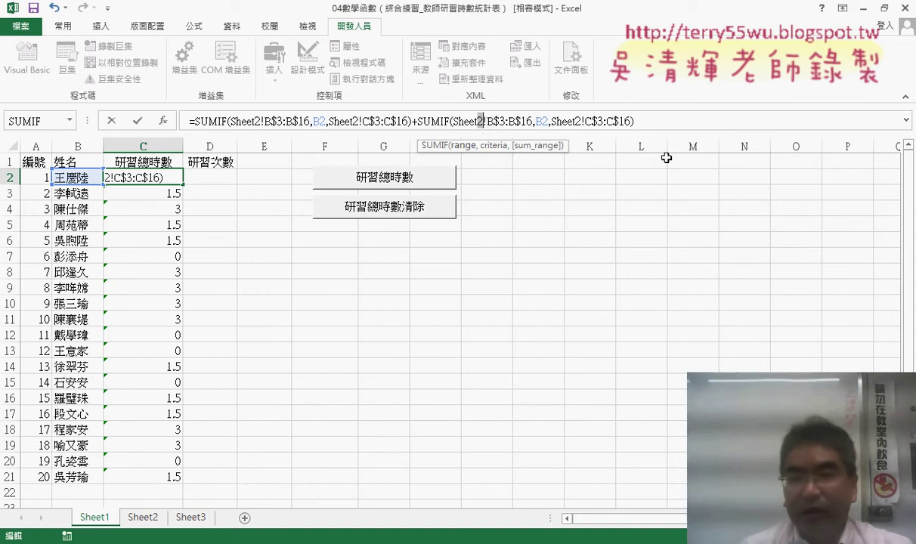
pyautogui.press('BackSpace')
pyautogui.write('3')
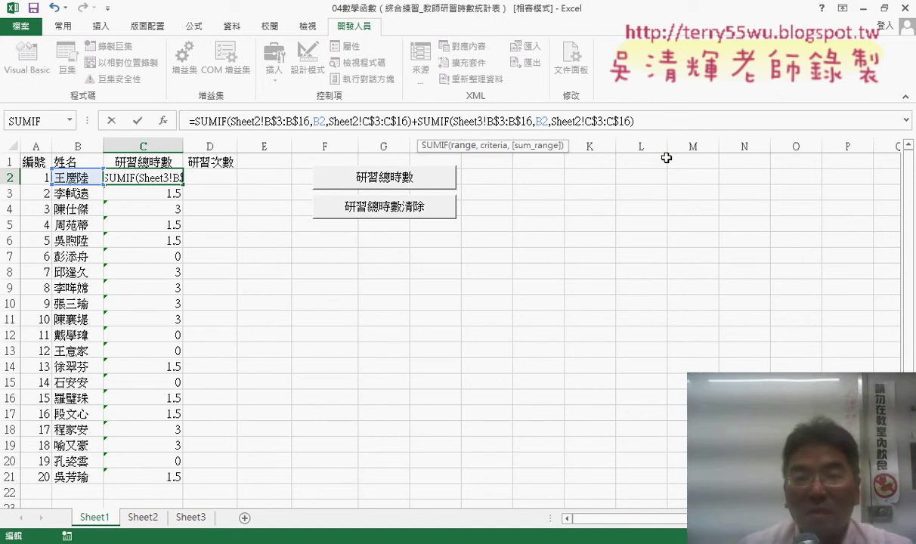
pyautogui.click(528, 121)
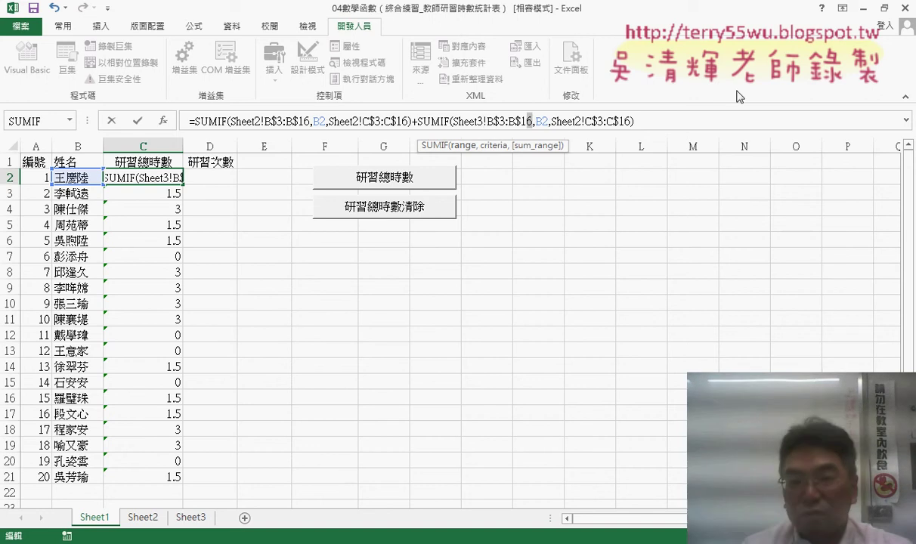
# Step: Change the second SUMIF's ranges to Sheet3!B$3:B$14 and Sheet3!C$3:C$14
pyautogui.write('4')
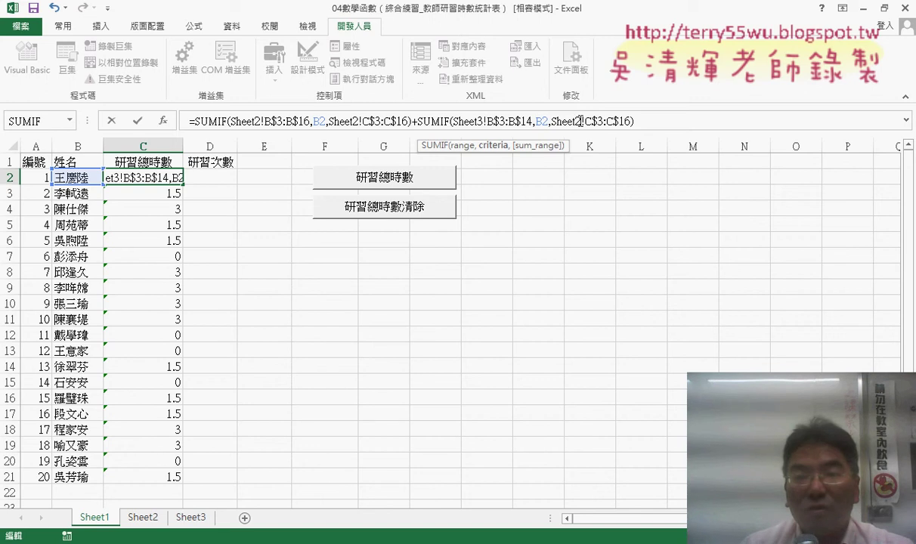
pyautogui.moveTo(581, 121); pyautogui.dragTo(575, 121)
pyautogui.write('3')
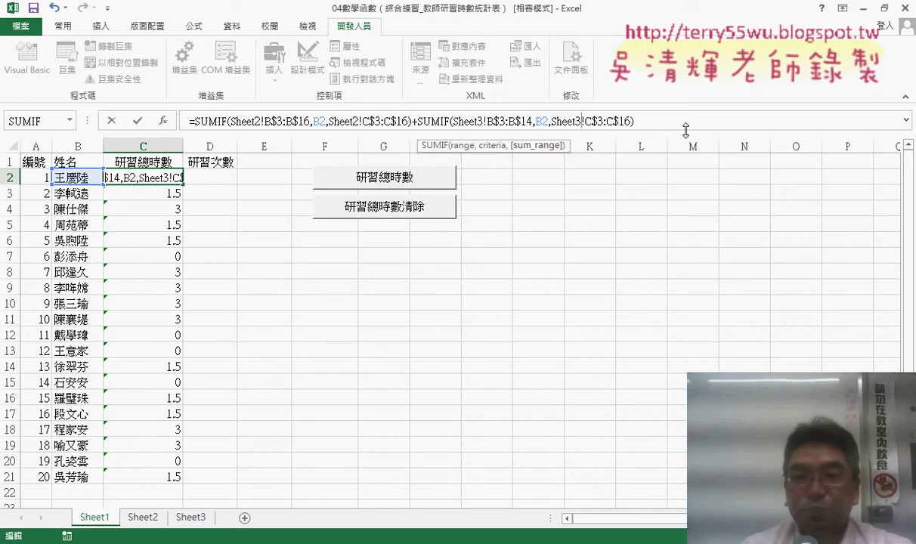
pyautogui.moveTo(620, 121); pyautogui.dragTo(629, 121)
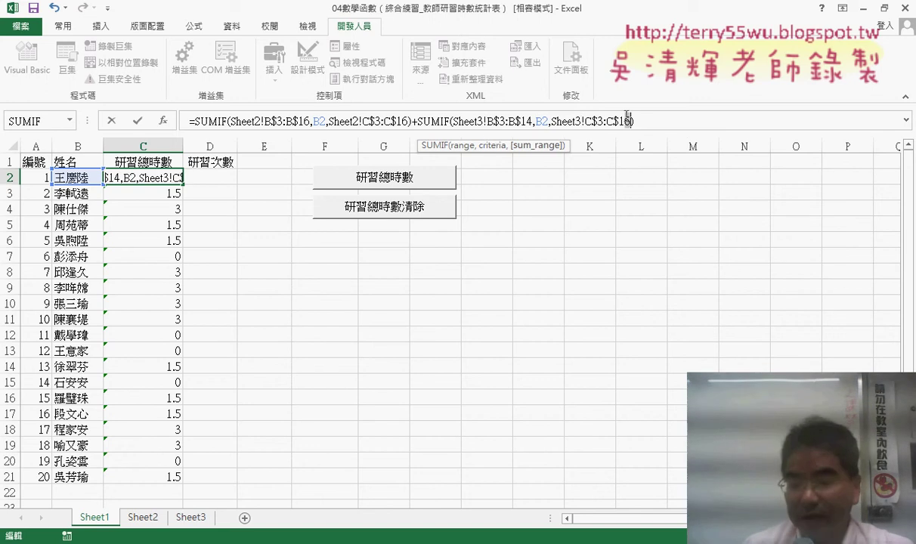
pyautogui.write('14')
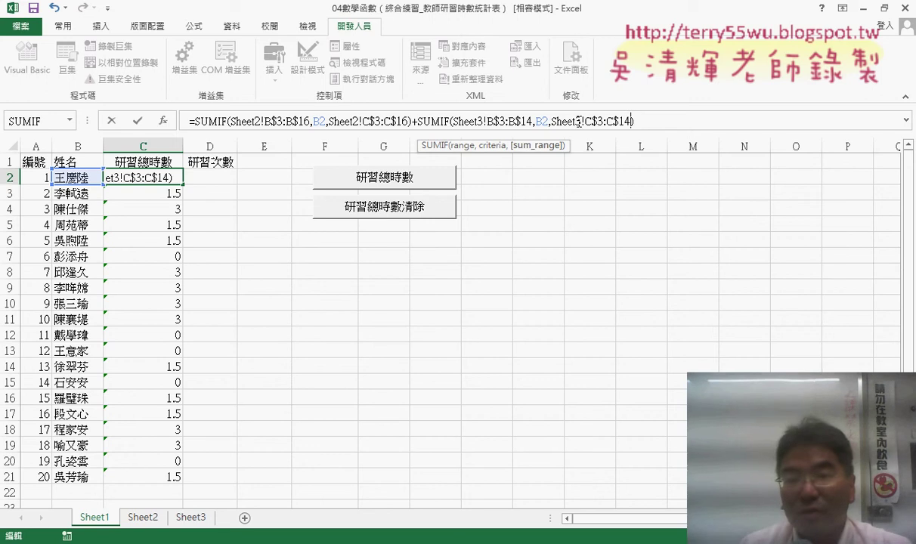
# Step: Enter the finished two-sheet SUMIF formula in C2
pyautogui.moveTo(576, 121); pyautogui.dragTo(582, 123)
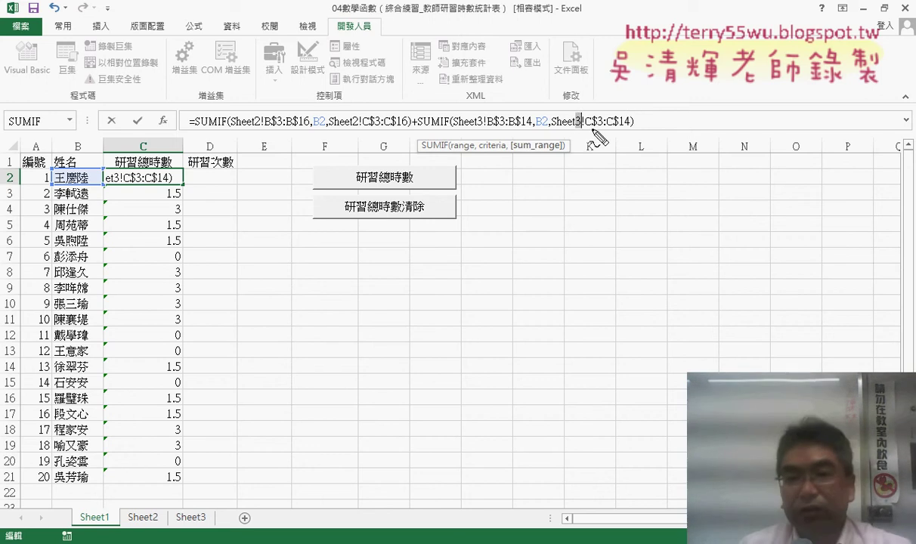
pyautogui.moveTo(557, 128); pyautogui.dragTo(586, 128)
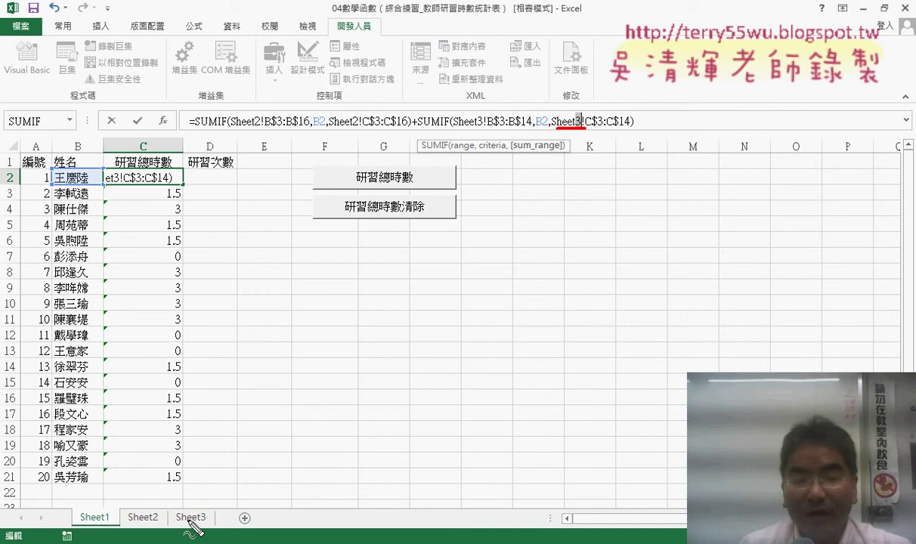
pyautogui.moveTo(178, 519); pyautogui.dragTo(203, 525)
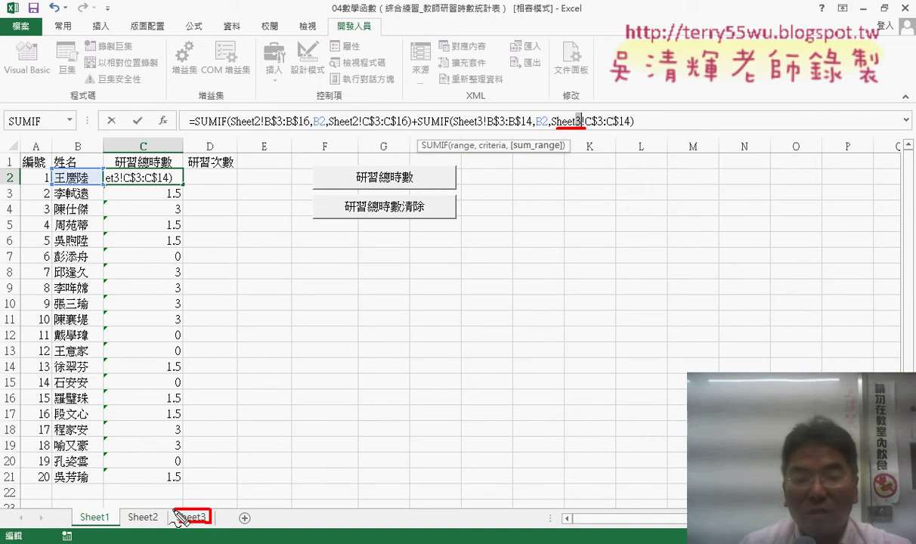
pyautogui.moveTo(244, 459); pyautogui.dragTo(205, 519)
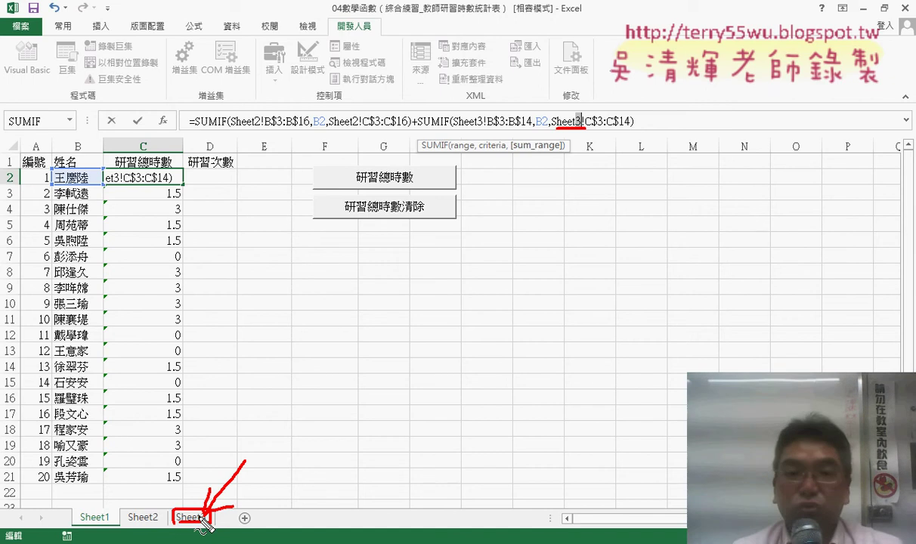
pyautogui.press('Escape')
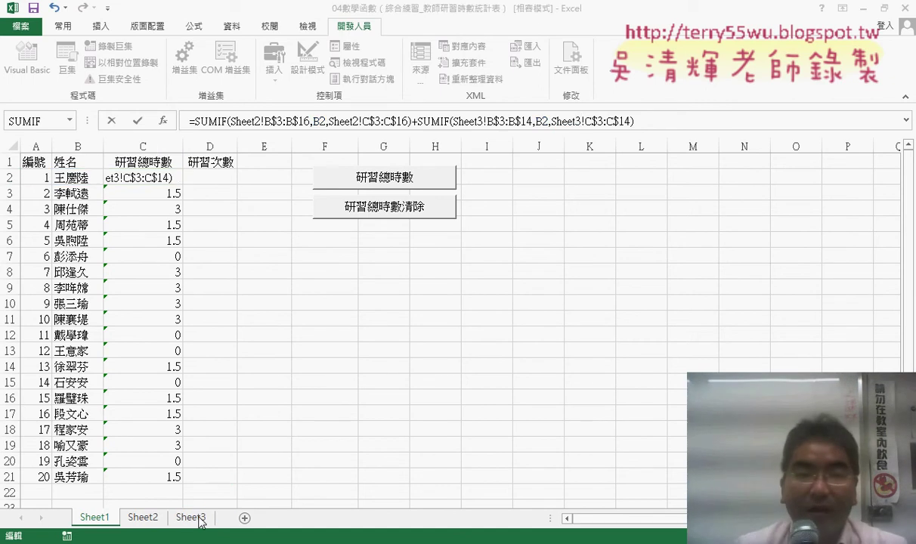
pyautogui.click(138, 121)
# Step: Fill C2's two-sheet SUMIF down through C21, check it, and select D2
pyautogui.doubleClick(183, 185)
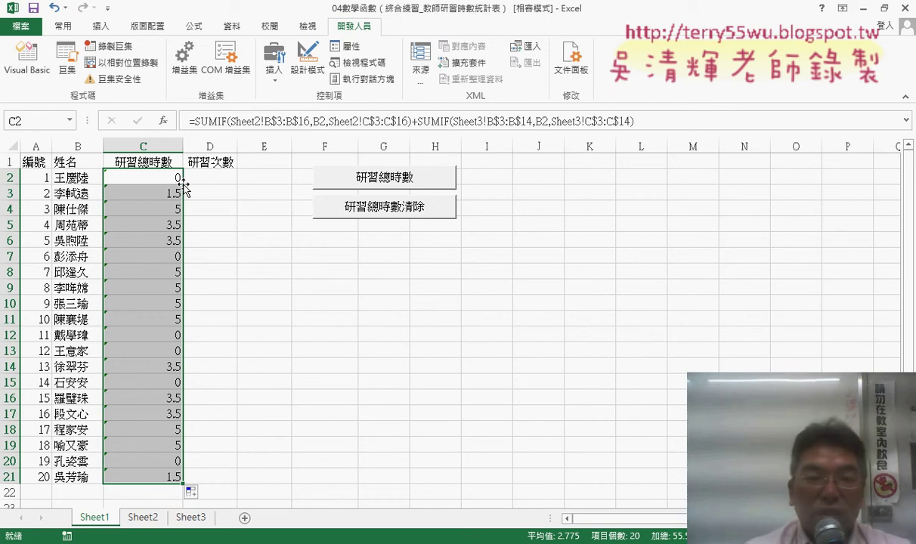
pyautogui.click(227, 175)
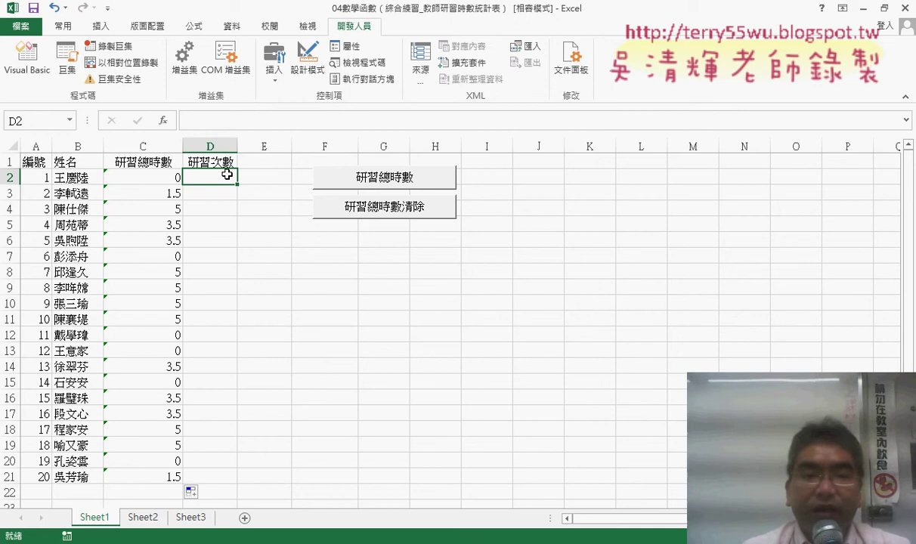
pyautogui.click(175, 178)
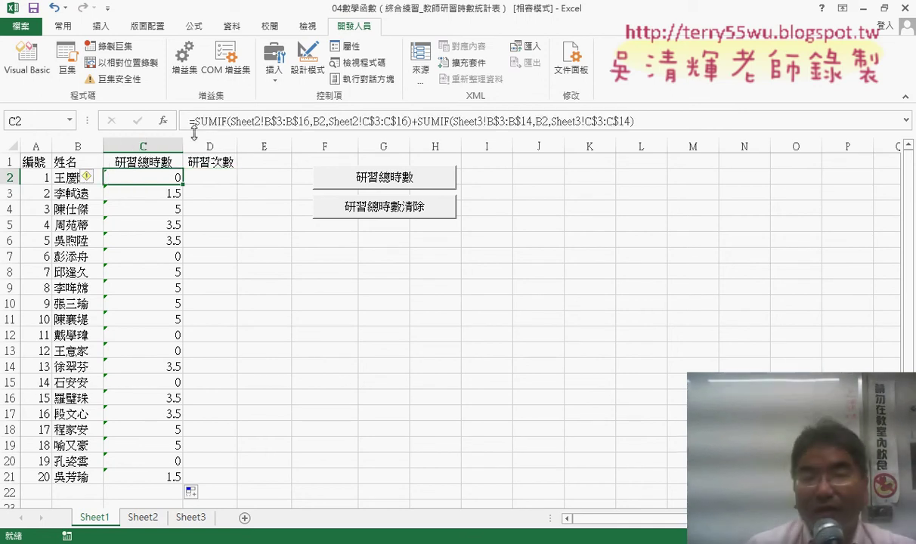
pyautogui.click(214, 180)
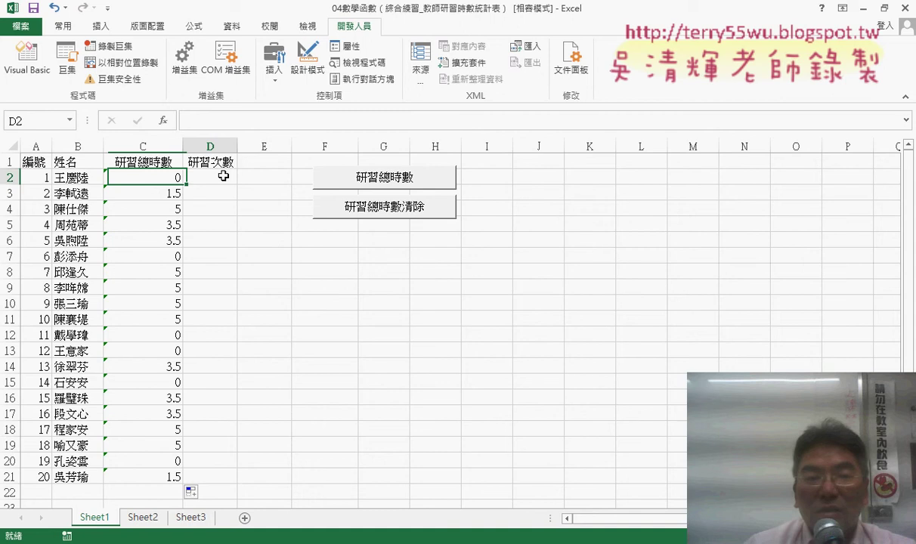
pyautogui.click(168, 179)
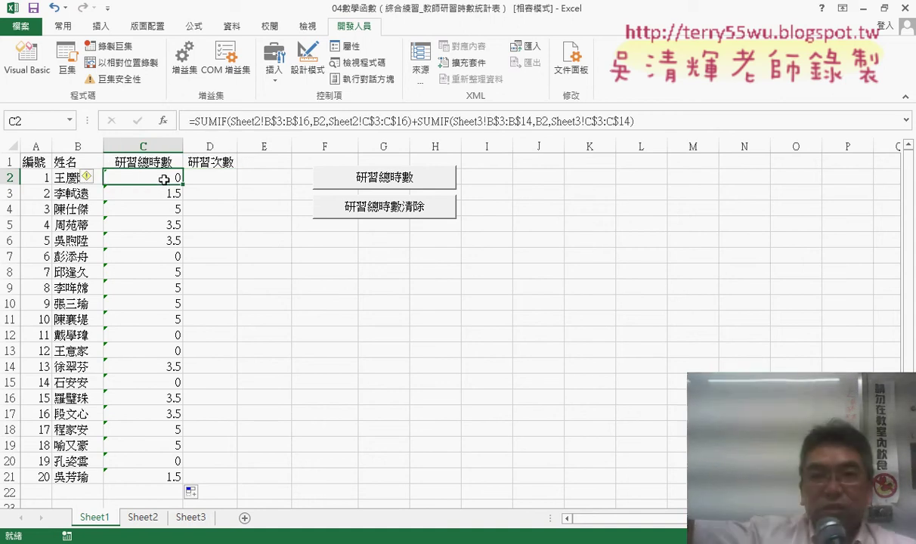
pyautogui.click(227, 178)
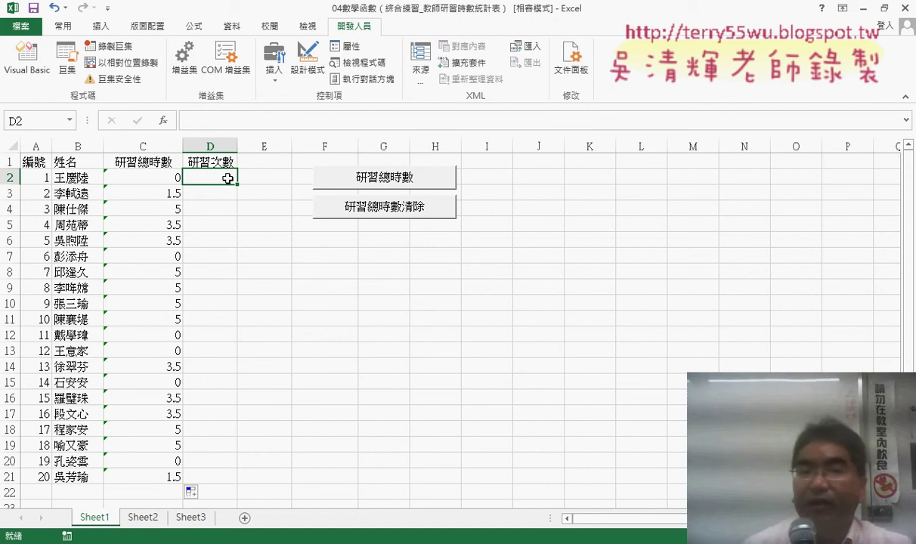
# Step: Insert COUNTIF into D2 from the 統計 (statistical) function category
pyautogui.click(162, 121)
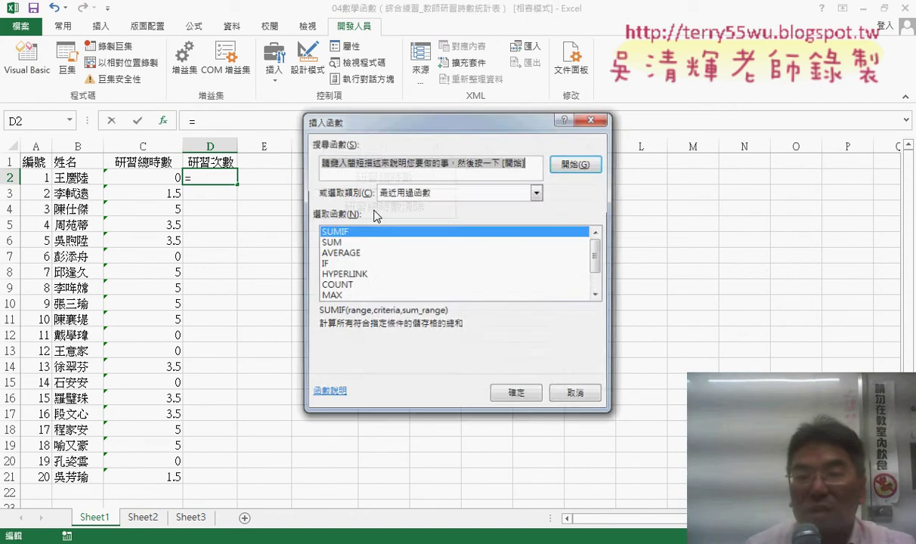
pyautogui.click(424, 192)
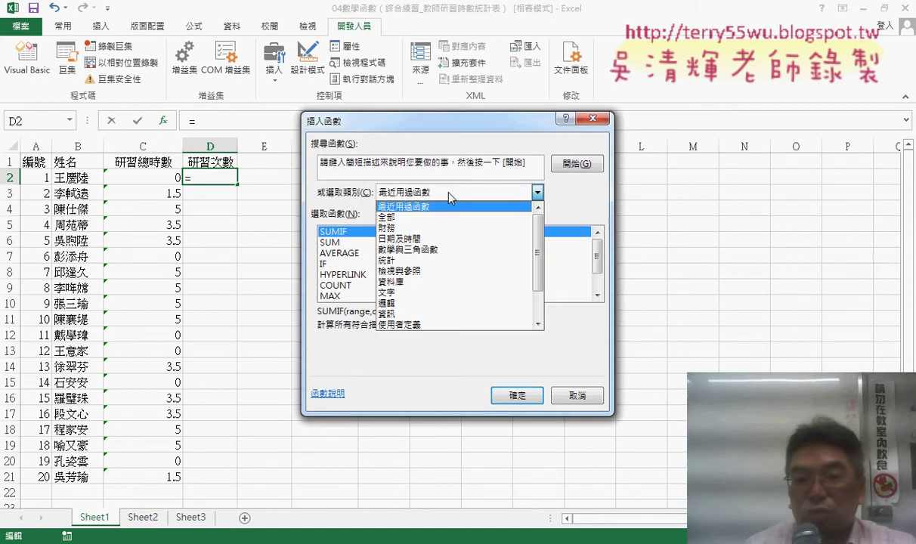
pyautogui.click(439, 263)
pyautogui.click(601, 280)
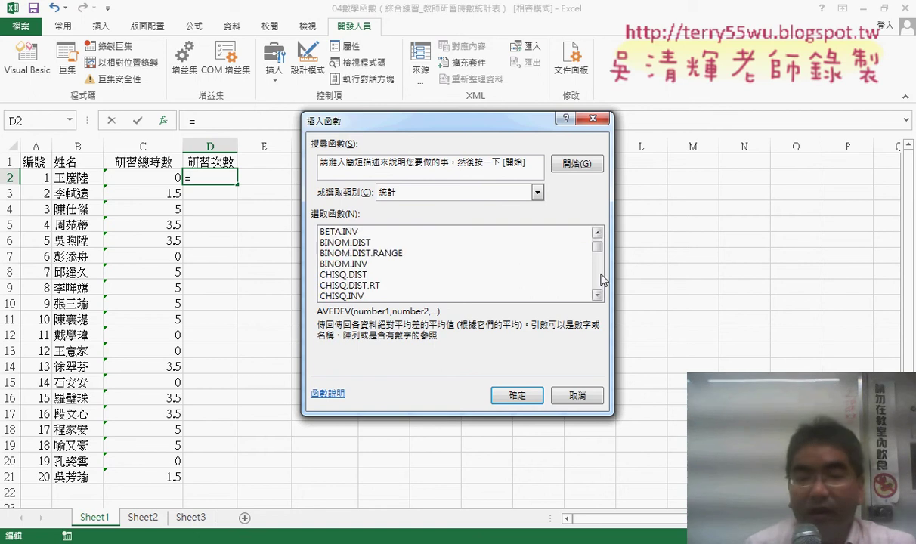
pyautogui.doubleClick(602, 280)
pyautogui.click(602, 280)
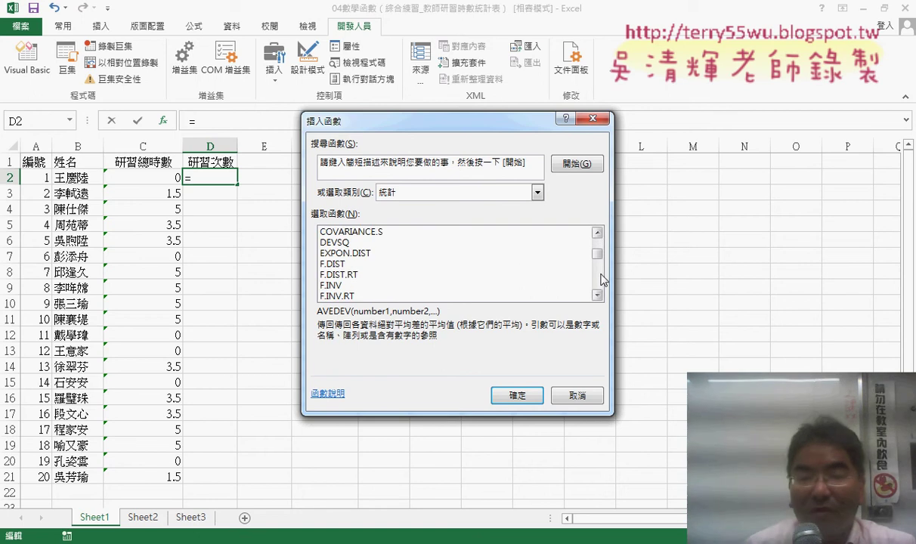
pyautogui.click(597, 234)
pyautogui.click(597, 233)
pyautogui.click(597, 234)
pyautogui.click(597, 234)
pyautogui.click(338, 254)
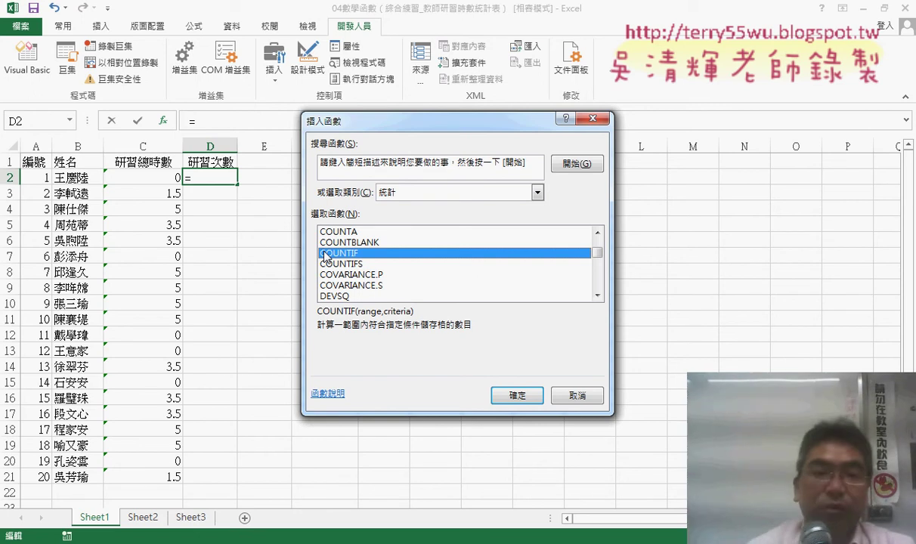
pyautogui.click(511, 398)
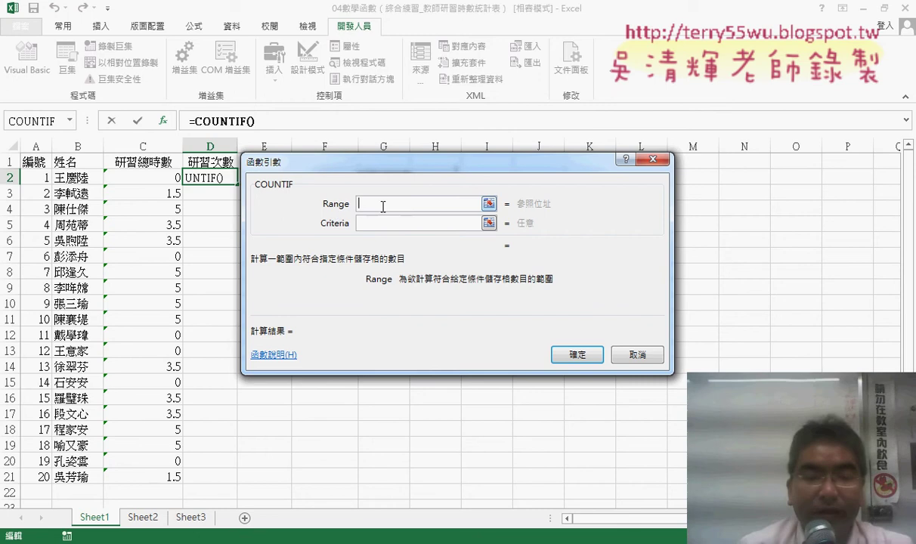
# Step: Set COUNTIF's Range to Sheet2's names B3:B16 and its Criteria to B2
pyautogui.click(144, 520)
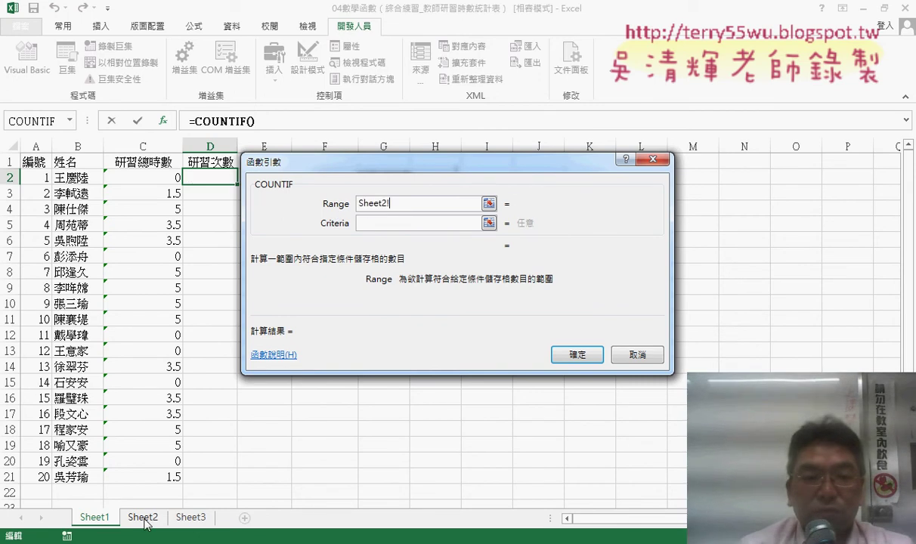
pyautogui.moveTo(82, 192); pyautogui.dragTo(86, 396)
pyautogui.click(373, 224)
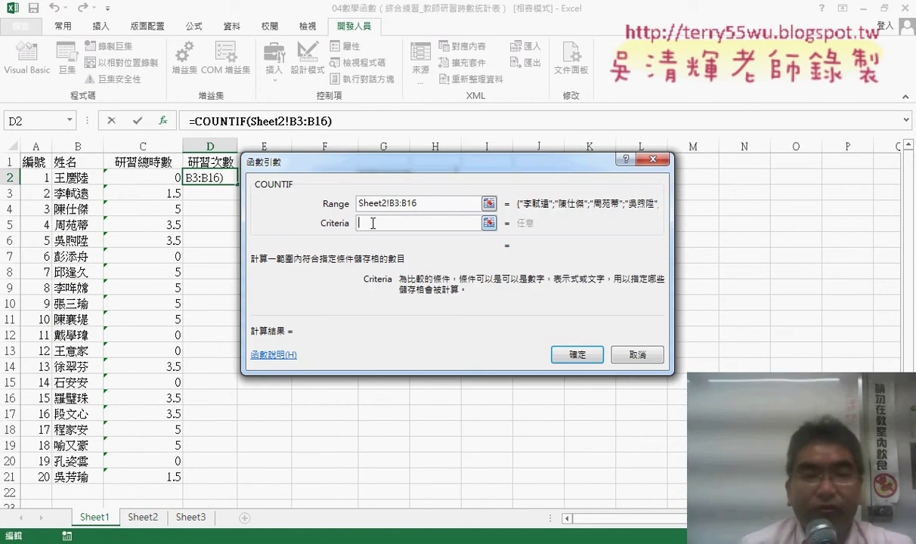
pyautogui.click(75, 175)
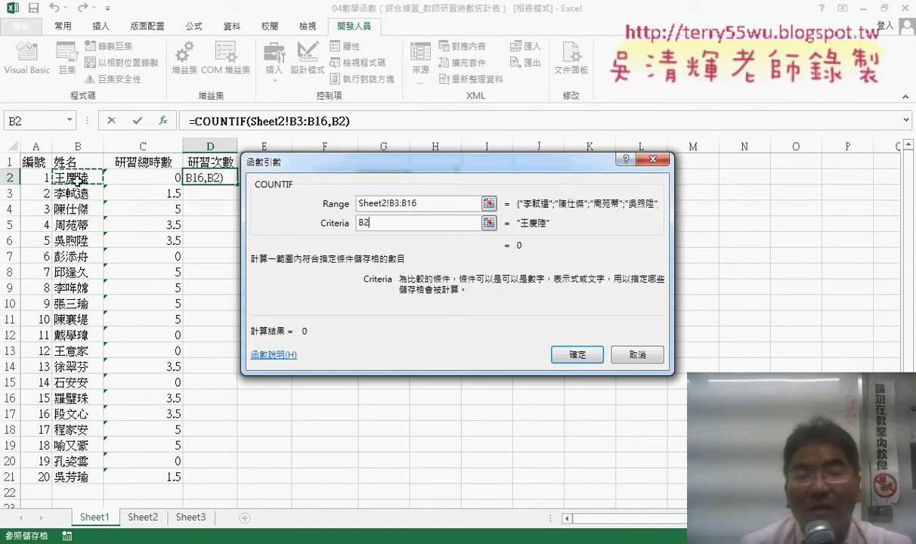
pyautogui.click(361, 206)
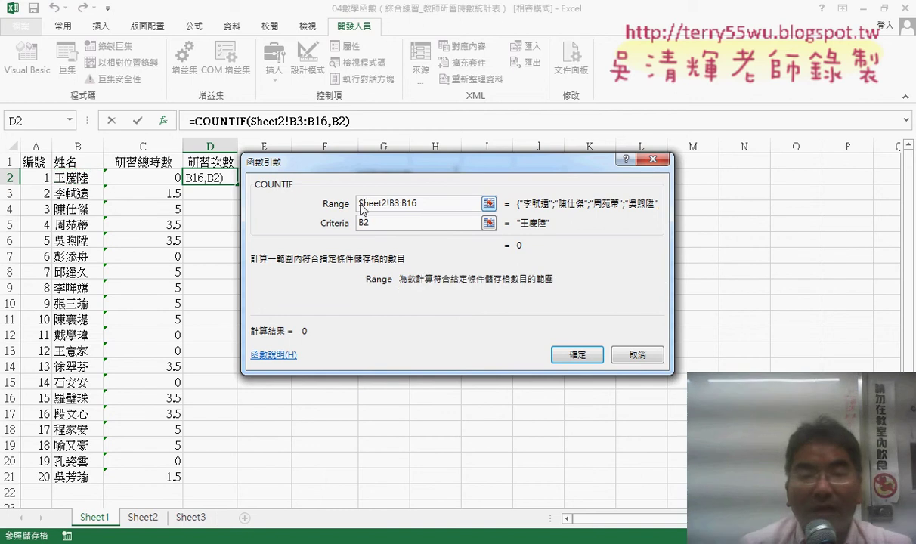
pyautogui.click(377, 223)
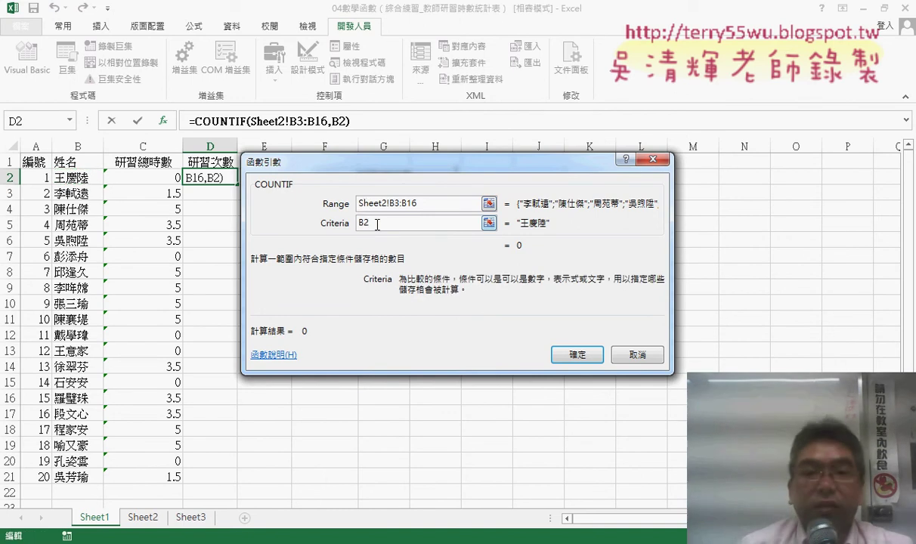
pyautogui.moveTo(376, 224); pyautogui.dragTo(337, 224)
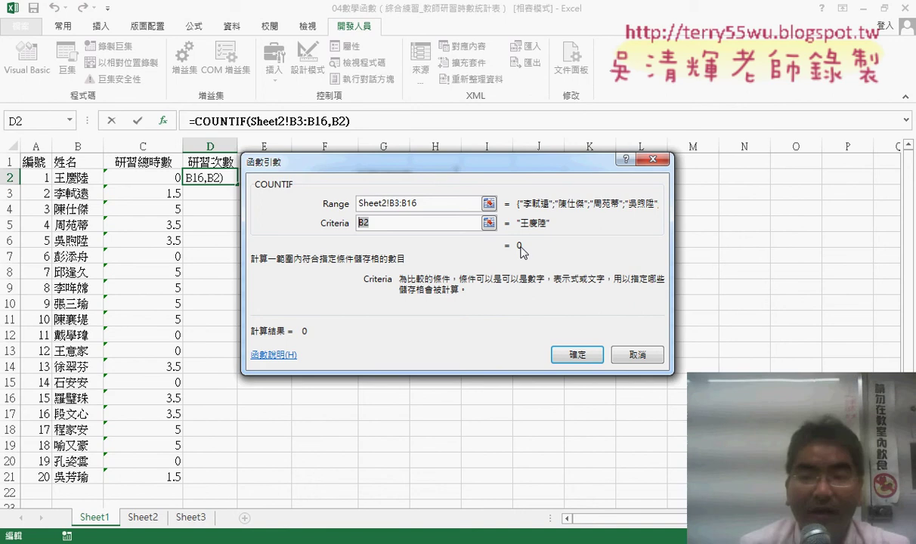
# Step: Lock the range as Sheet2!B$3:B$16, confirm, and fill the count down to D21
pyautogui.click(426, 210)
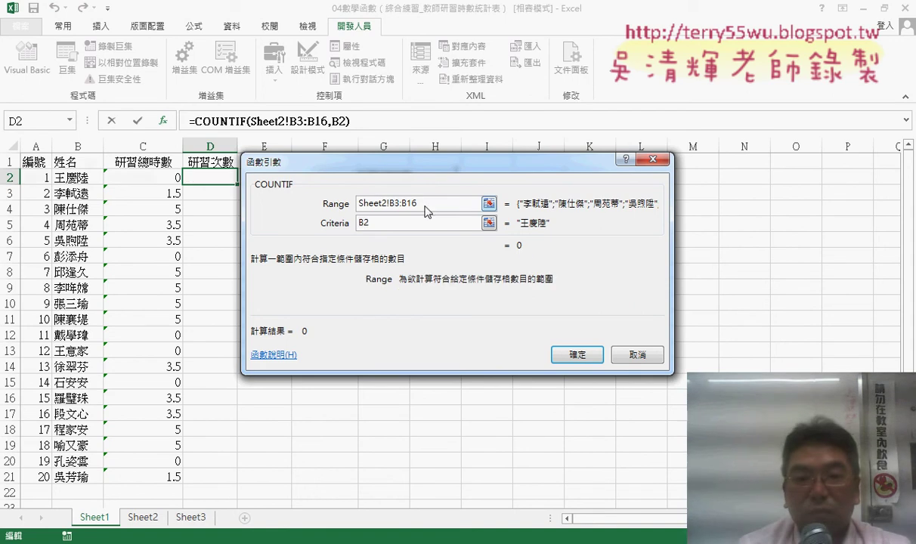
pyautogui.moveTo(426, 210); pyautogui.dragTo(391, 205)
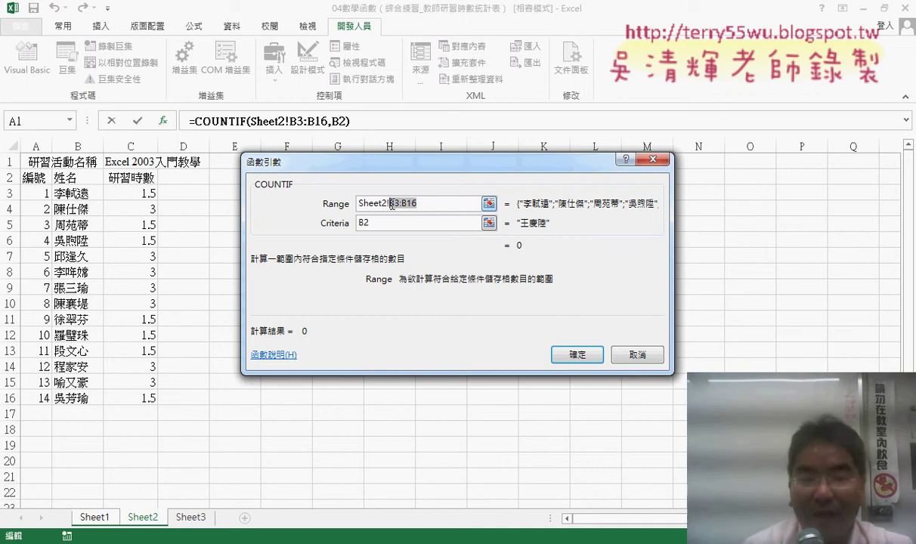
pyautogui.press('F4')
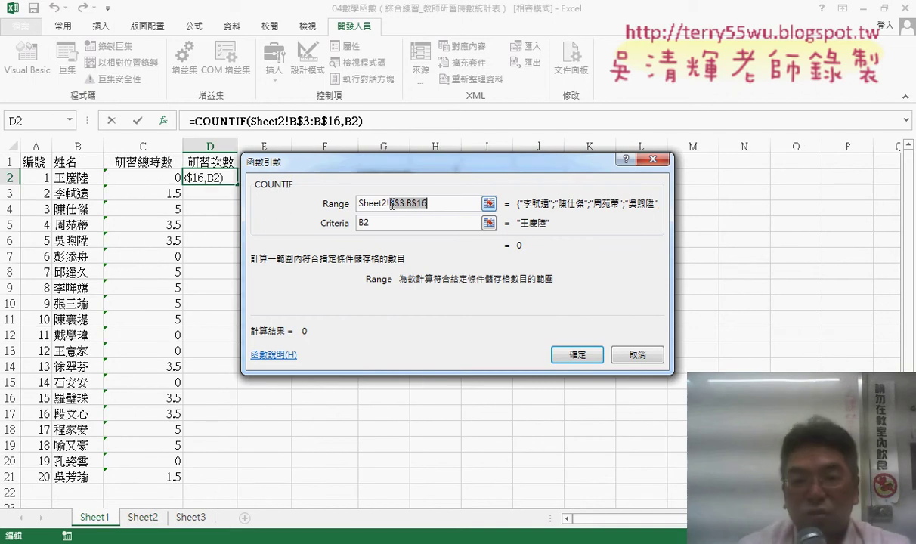
pyautogui.click(576, 354)
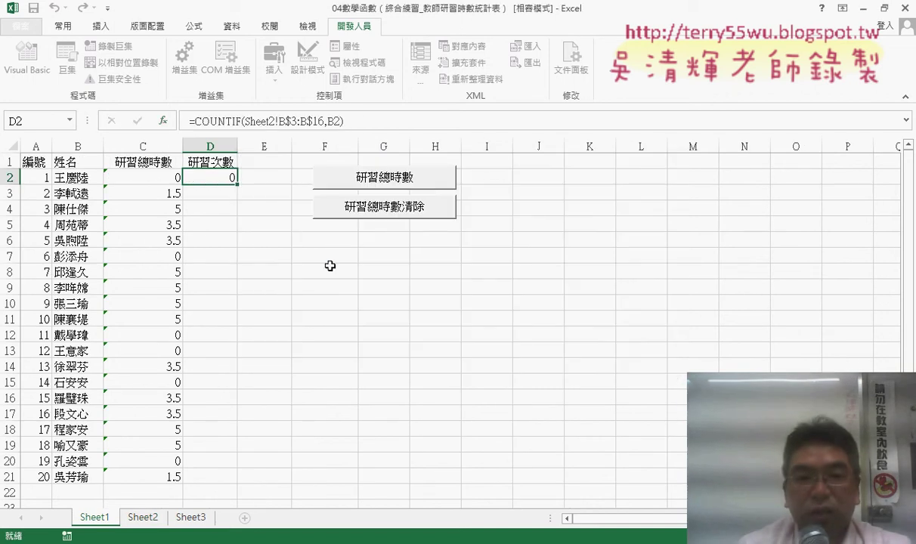
pyautogui.doubleClick(236, 184)
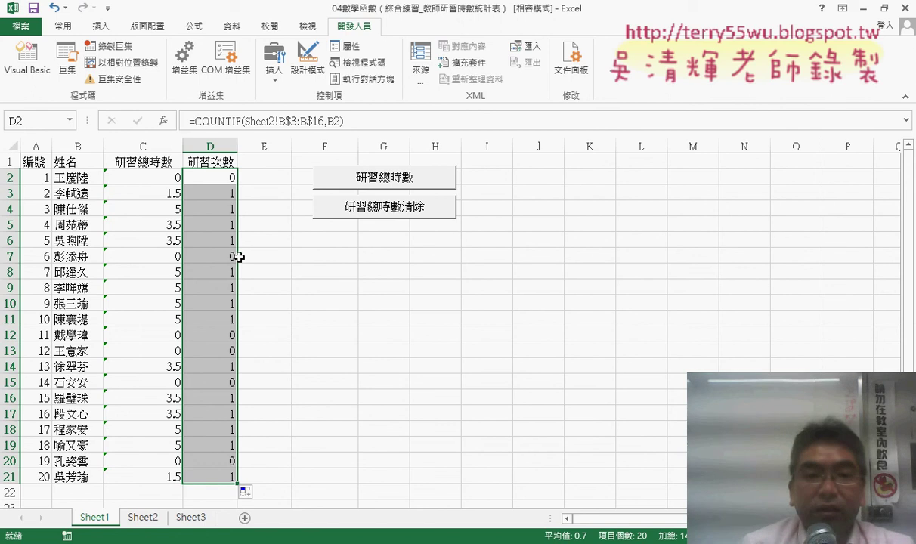
# Step: Append a plus sign and a pasted copy of the COUNTIF to D2's formula
pyautogui.click(214, 176)
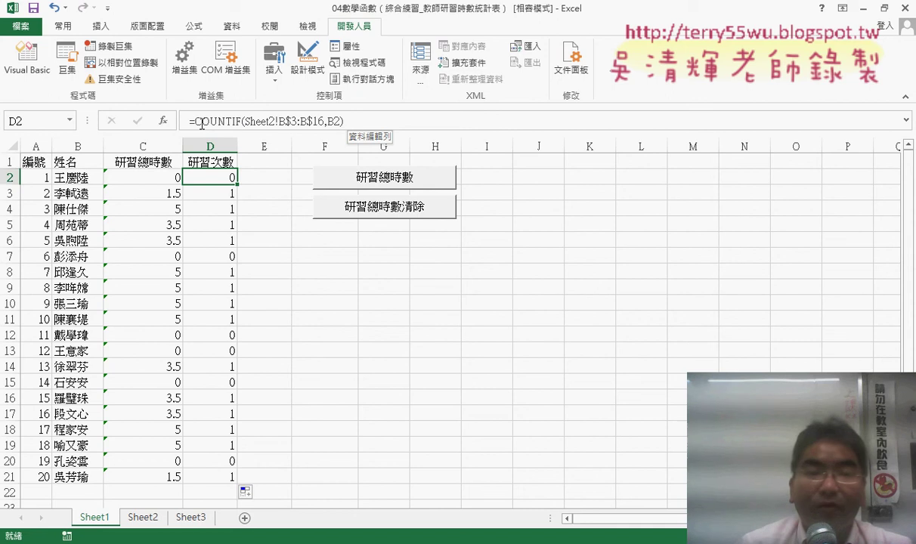
pyautogui.moveTo(191, 121); pyautogui.dragTo(346, 121)
pyautogui.rightClick(344, 121)
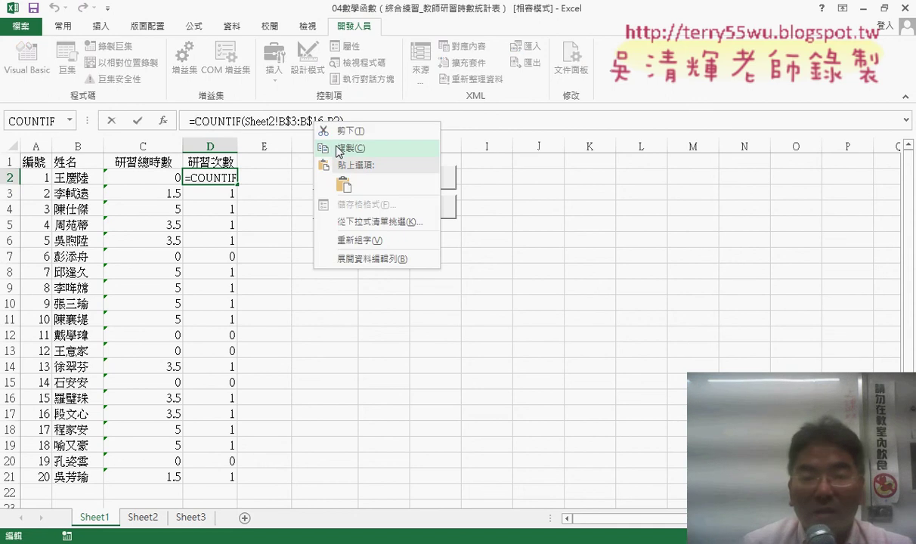
pyautogui.click(338, 149)
pyautogui.write('+')
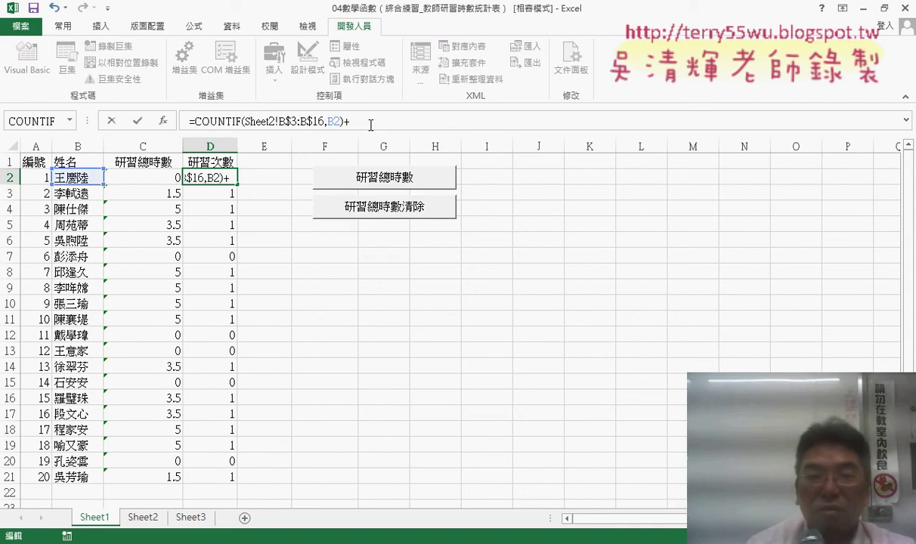
pyautogui.hotkey('ctrl', 'v')
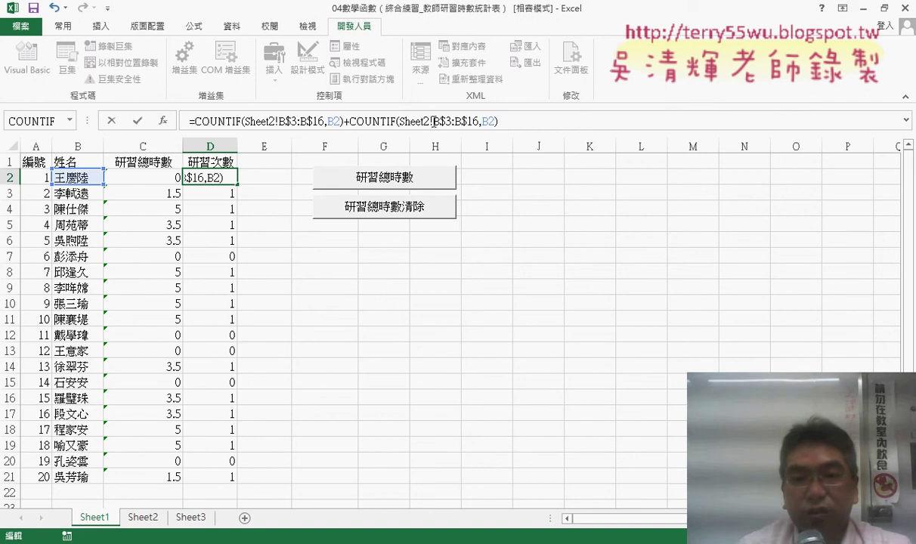
# Step: Point the second COUNTIF at Sheet3!B$3:B$14 and fill the two-sheet count to D21
pyautogui.moveTo(430, 121); pyautogui.dragTo(424, 121)
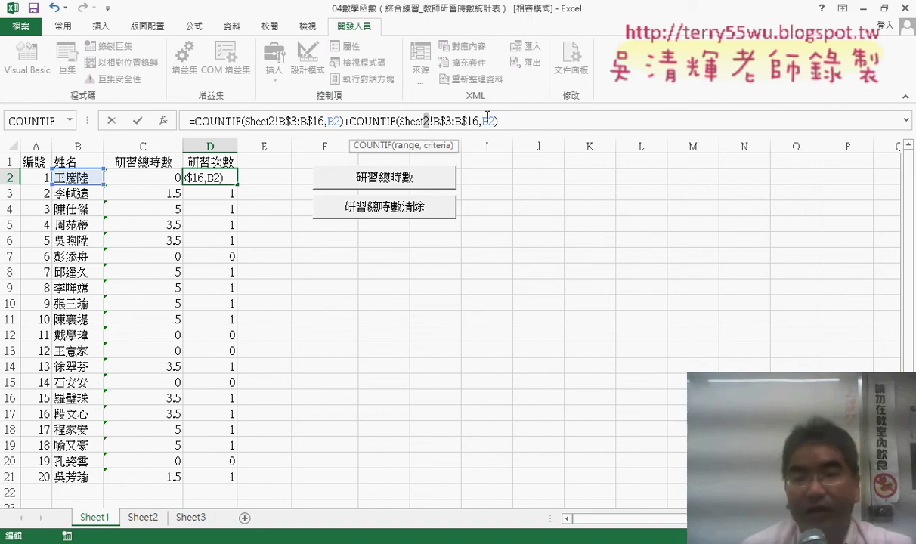
pyautogui.write('3:B$1')
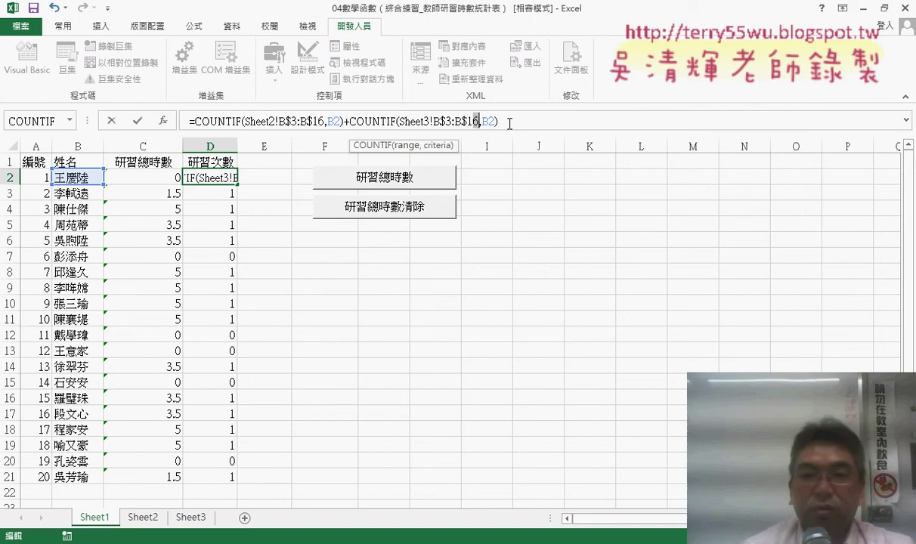
pyautogui.write('4')
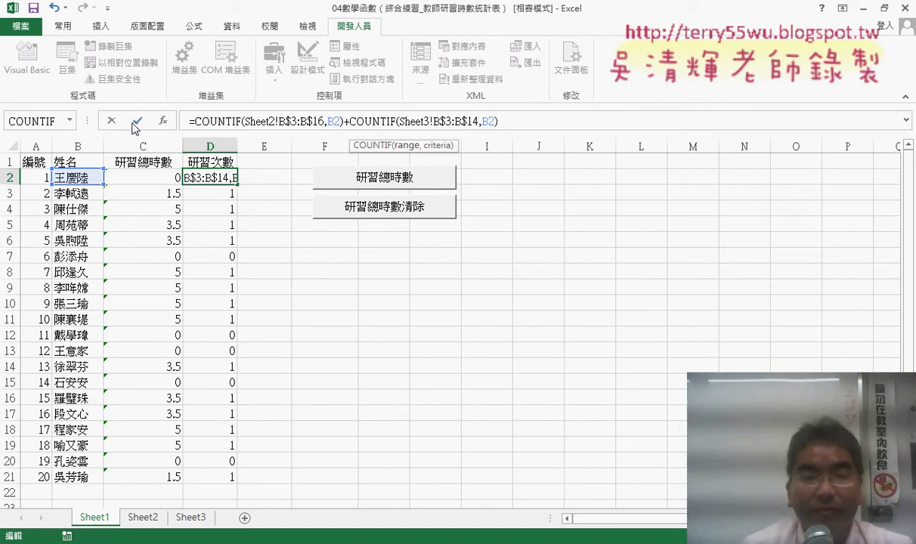
pyautogui.click(137, 121)
pyautogui.doubleClick(236, 184)
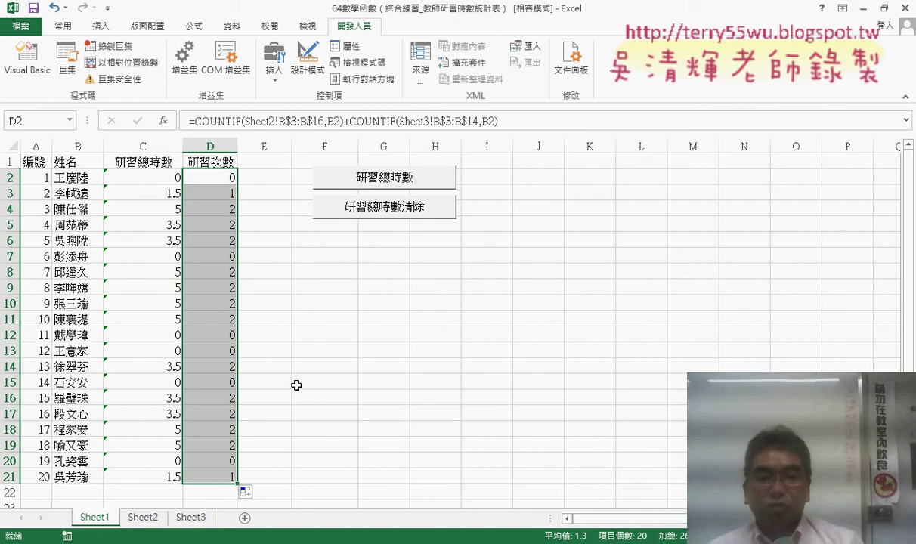
pyautogui.click(212, 193)
pyautogui.moveTo(51, 196); pyautogui.dragTo(228, 196)
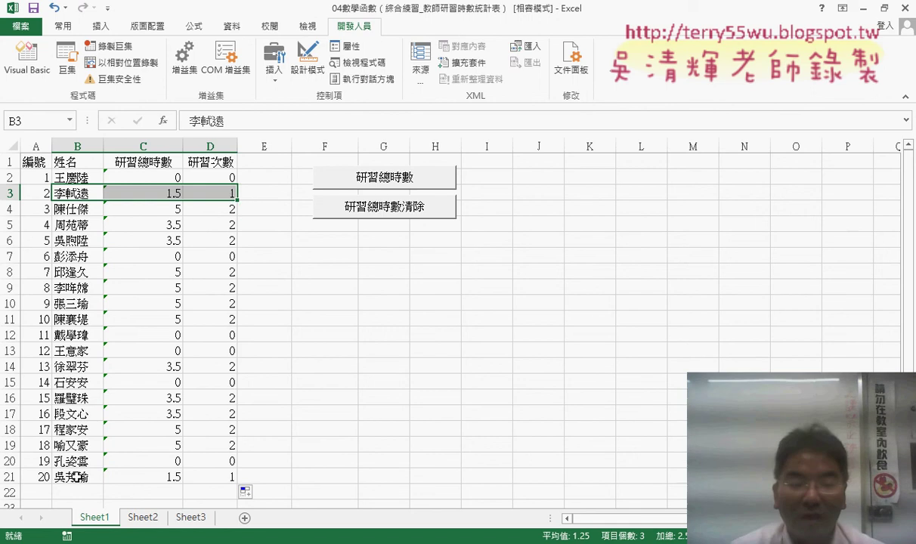
pyautogui.moveTo(72, 476); pyautogui.dragTo(217, 474)
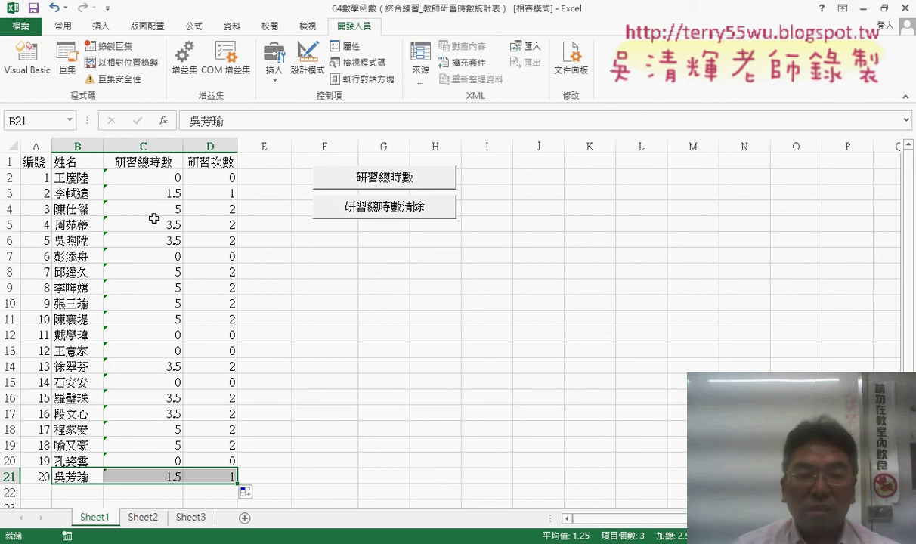
pyautogui.click(157, 180)
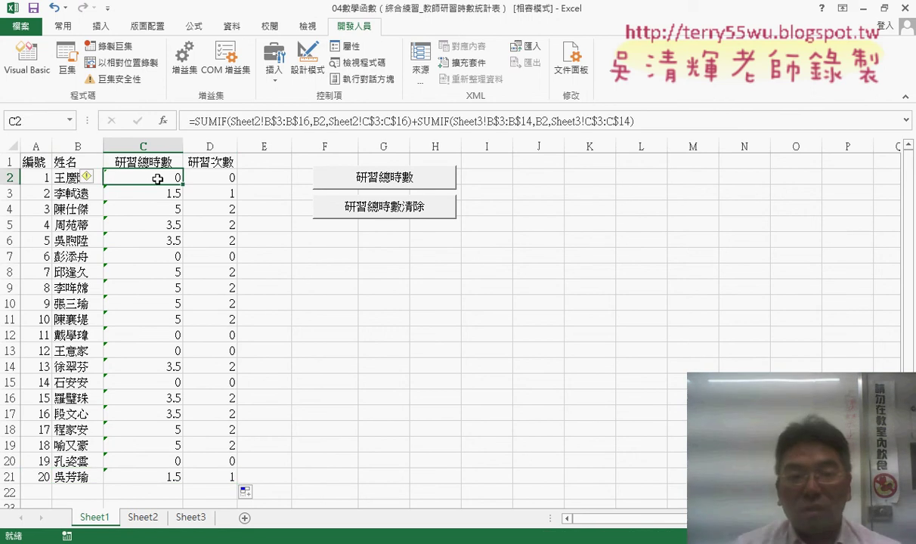
pyautogui.click(219, 180)
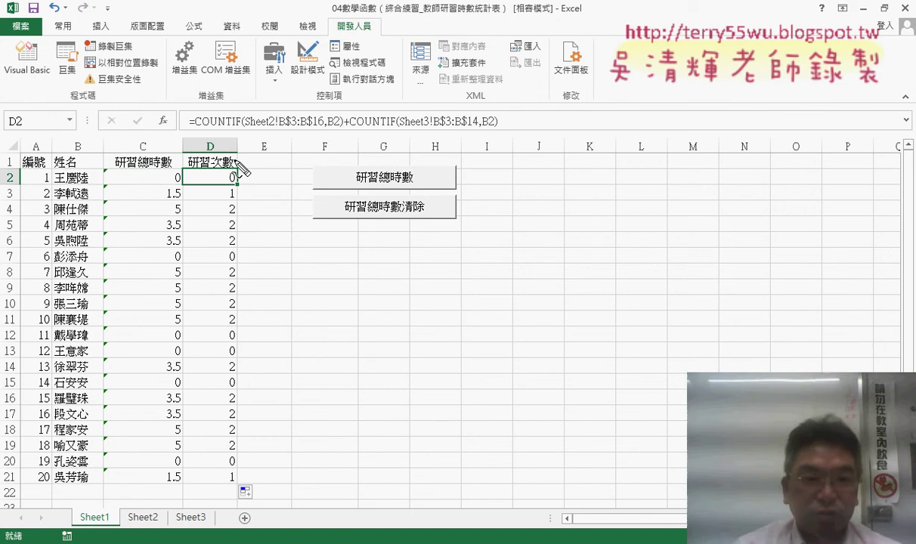
pyautogui.moveTo(192, 132); pyautogui.dragTo(242, 135)
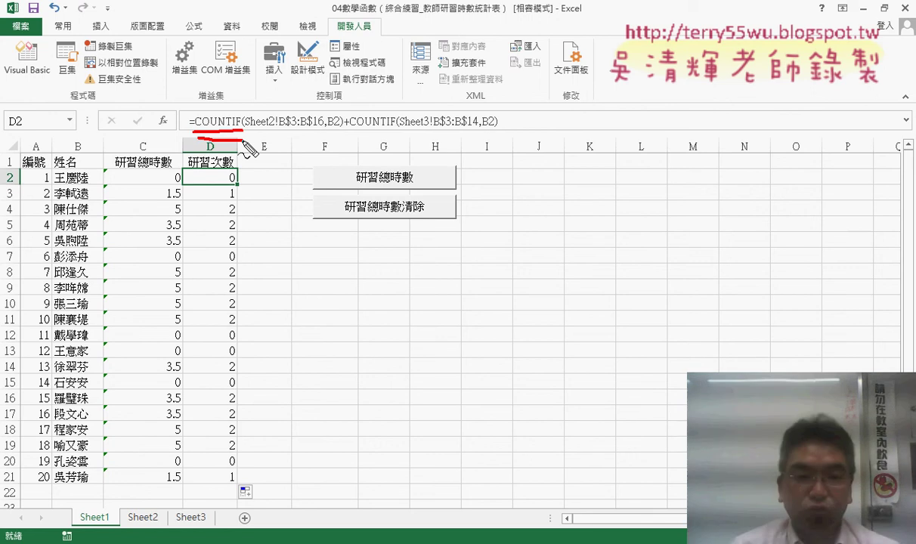
pyautogui.press('Escape')
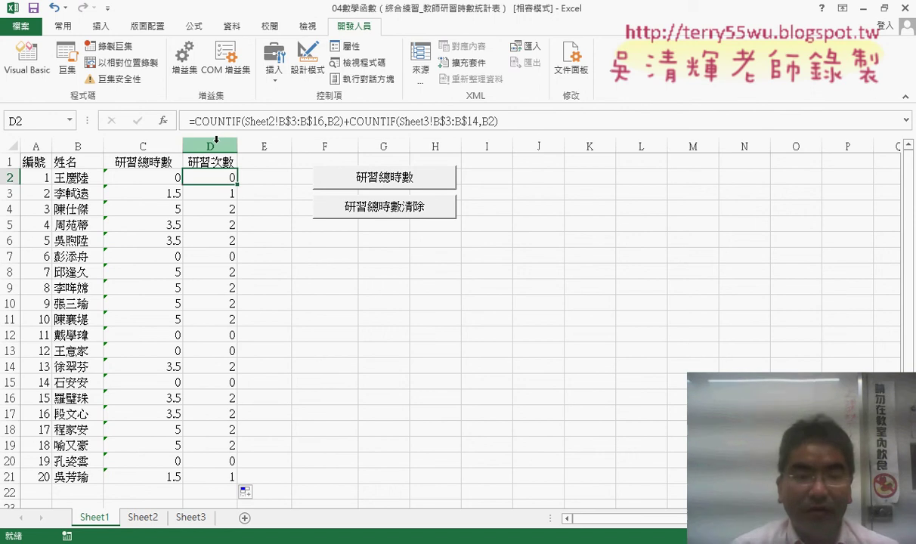
# Step: Delete everything in column D, including its heading
pyautogui.click(217, 142)
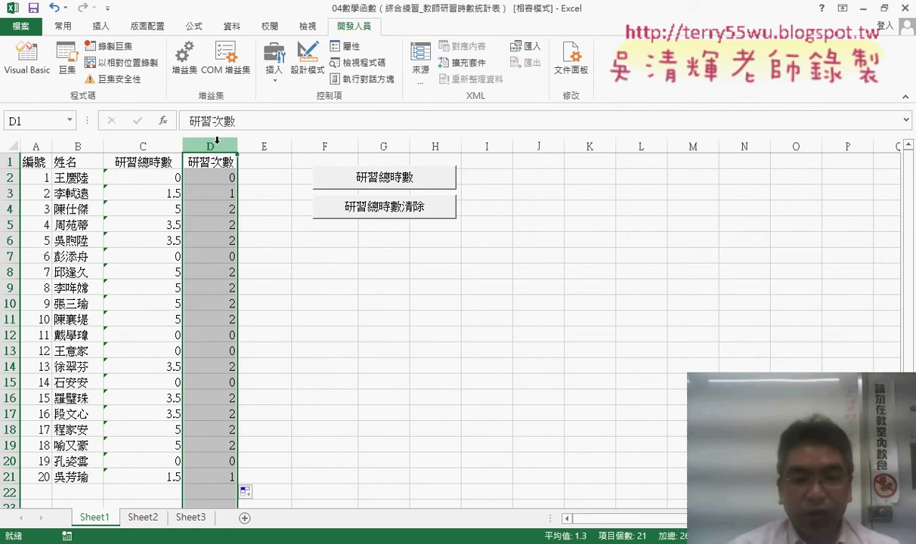
pyautogui.press('Delete')
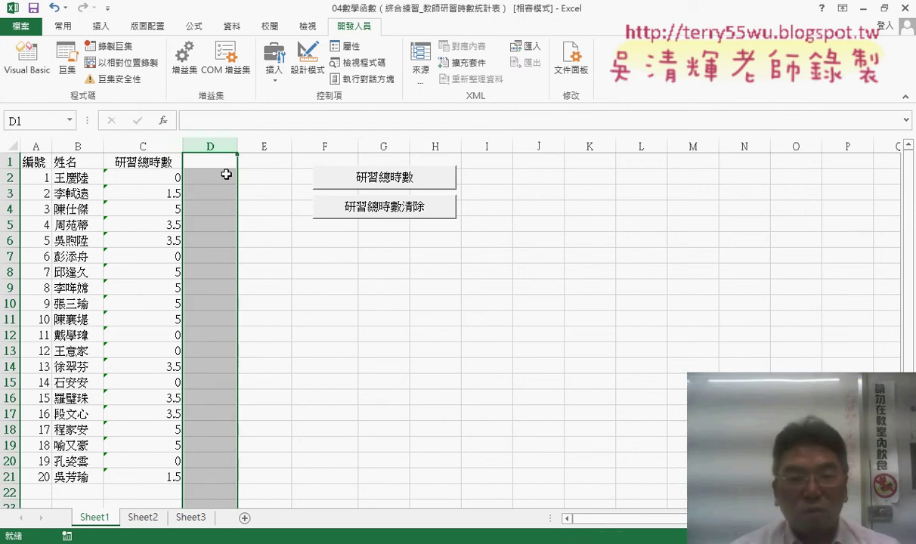
pyautogui.click(340, 286)
# Step: Toggle the 研習總時數清除 and 研習總時數 macros repeatedly, ending with column C's SUMIF totals restored
pyautogui.click(384, 214)
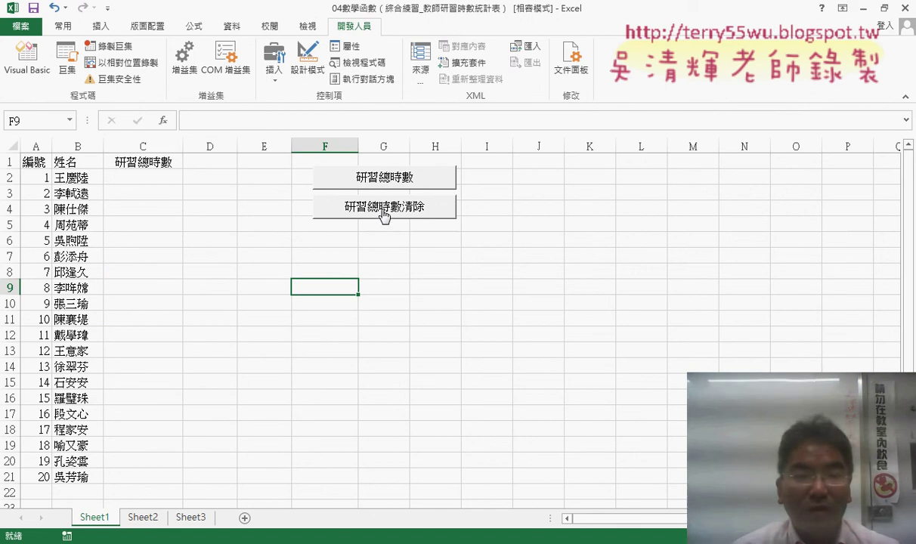
pyautogui.click(399, 180)
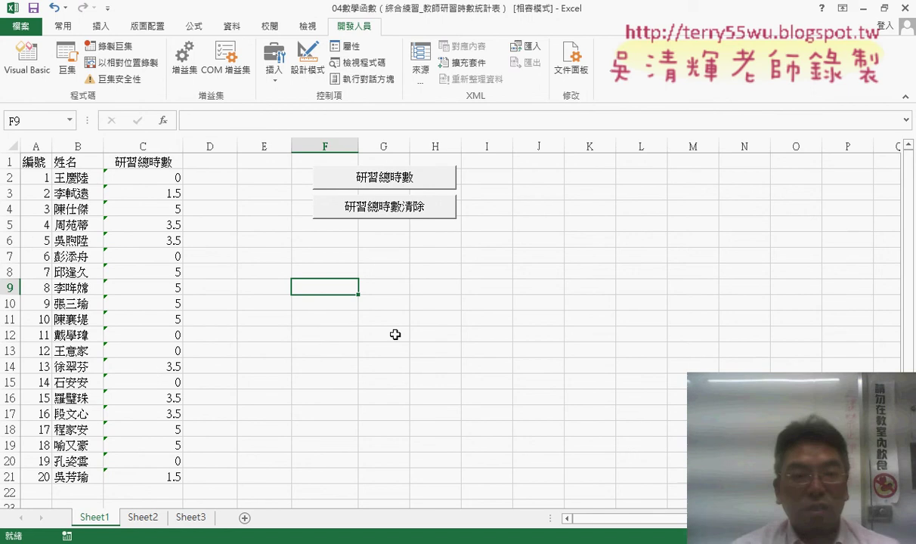
pyautogui.click(393, 209)
pyautogui.click(415, 182)
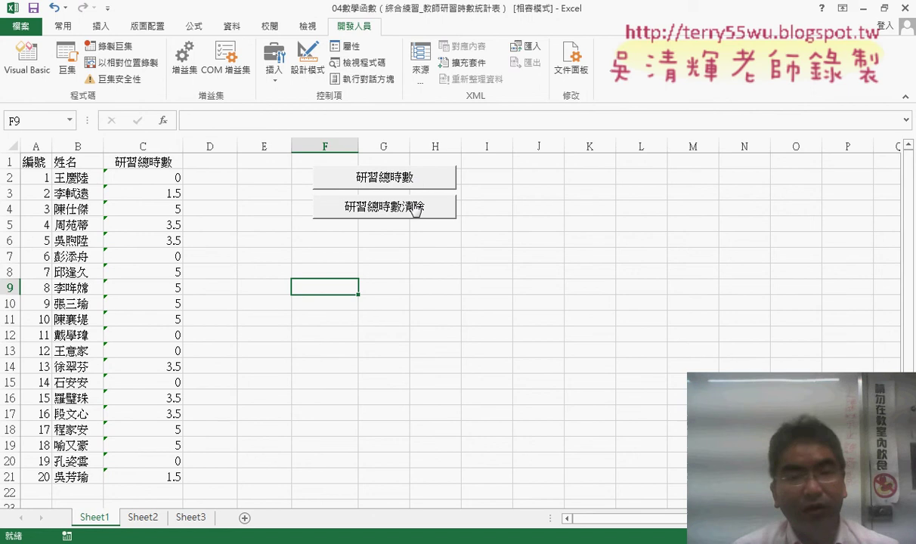
pyautogui.click(401, 202)
pyautogui.click(416, 176)
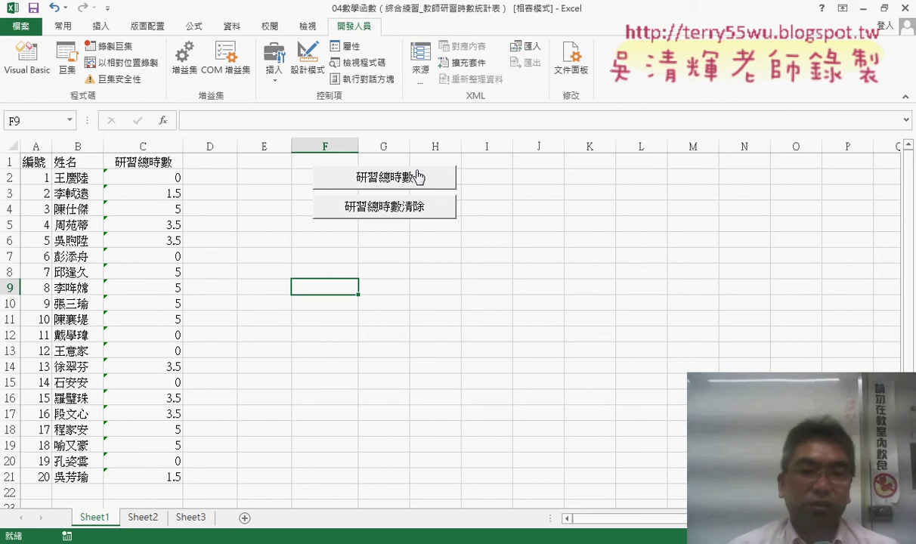
pyautogui.click(419, 210)
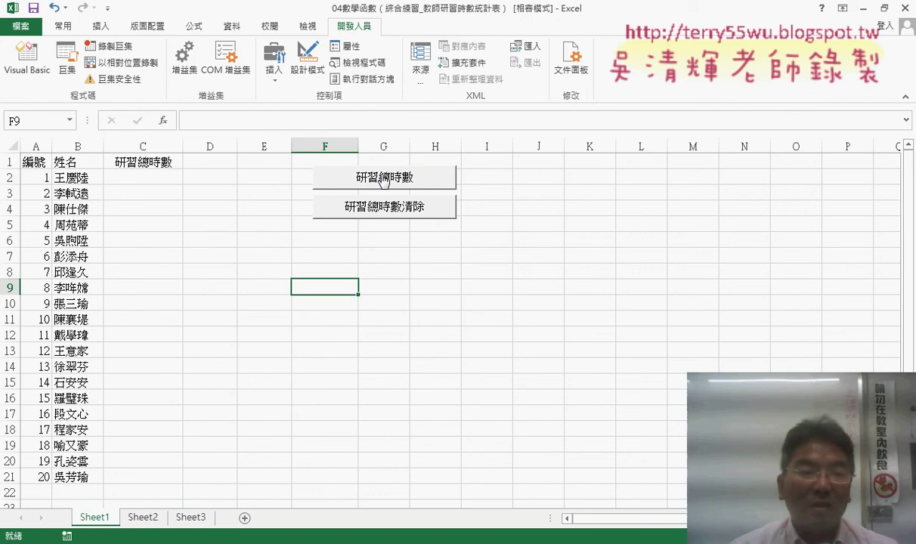
pyautogui.click(384, 178)
pyautogui.click(173, 178)
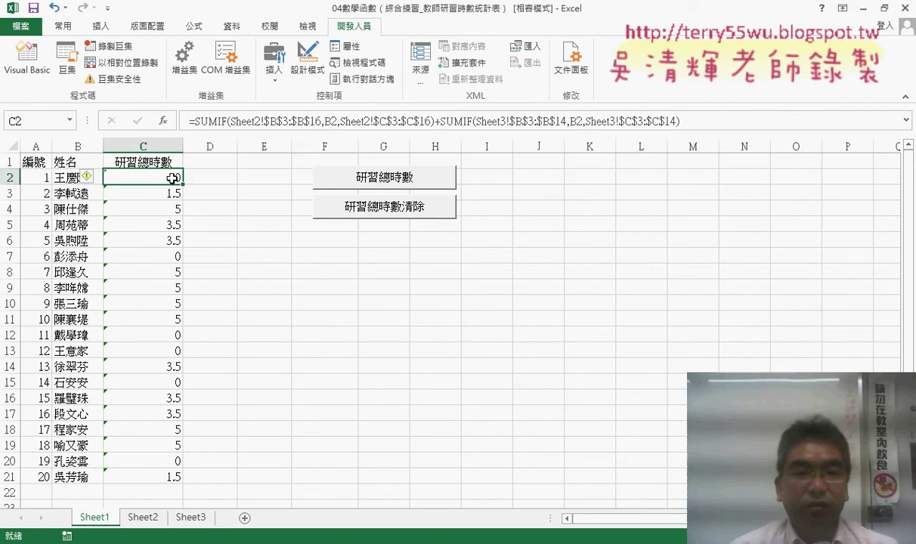